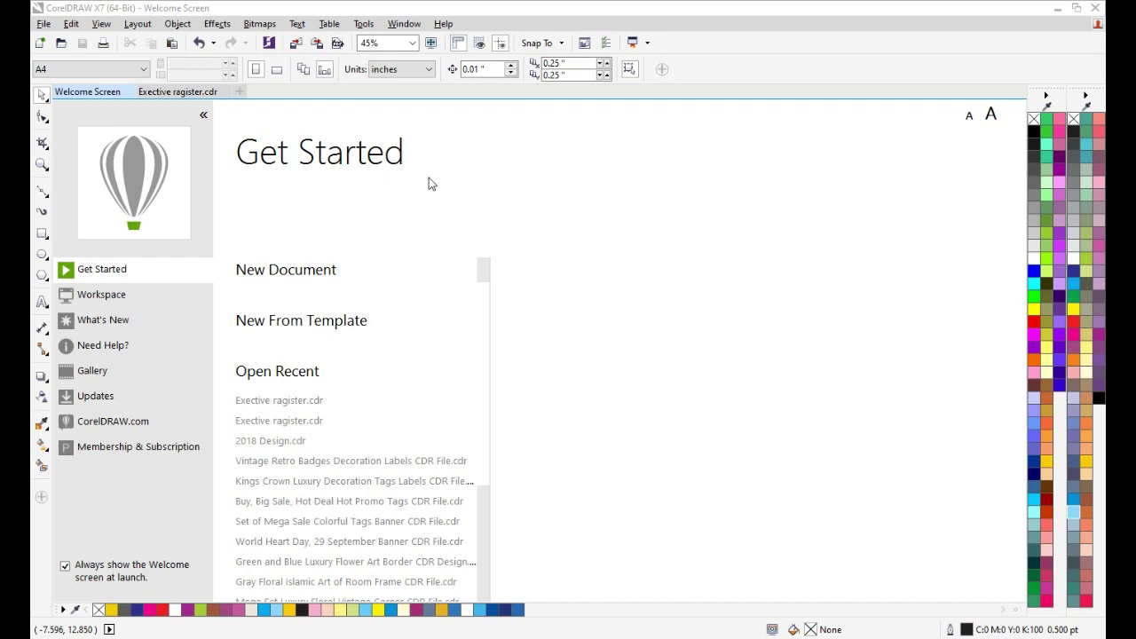
# Step: Open the Exective ragister.cdr document and examine the page 1 cover's floral pattern up close in both normal and wireframe views
pyautogui.click(165, 95)
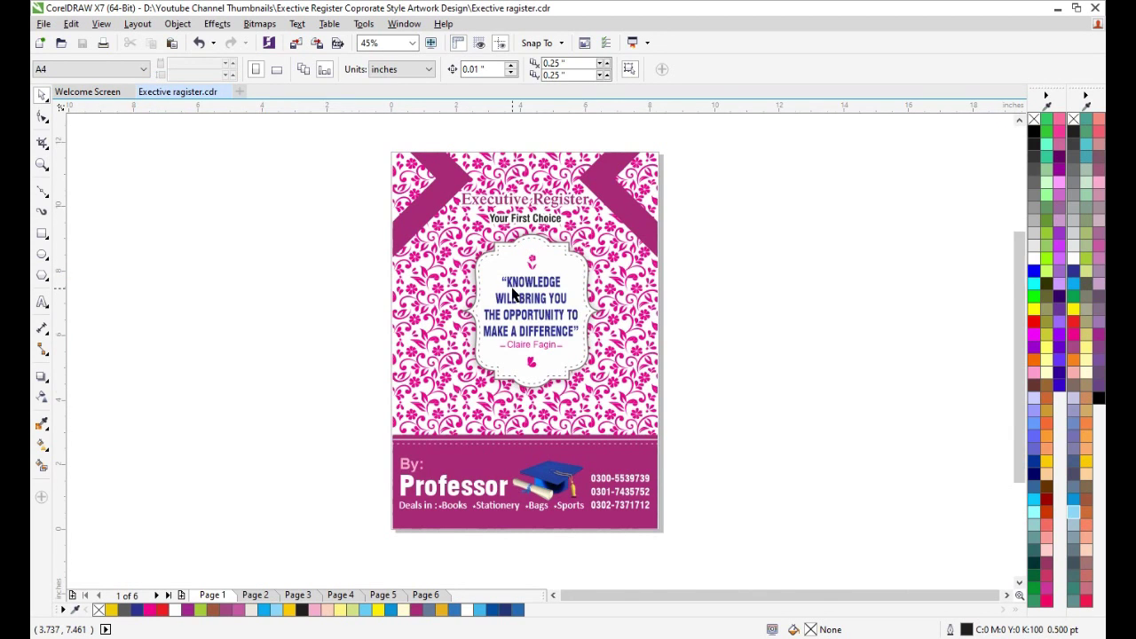
pyautogui.scroll(3, 512, 294)
pyautogui.scroll(3, 313, 306)
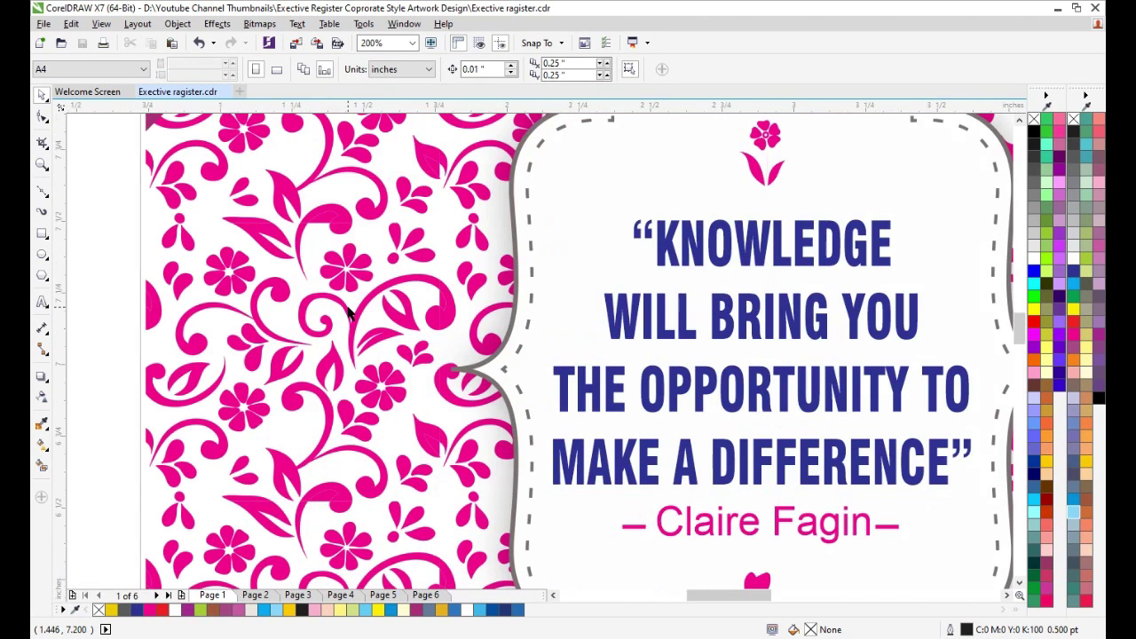
pyautogui.scroll(-1, 349, 313)
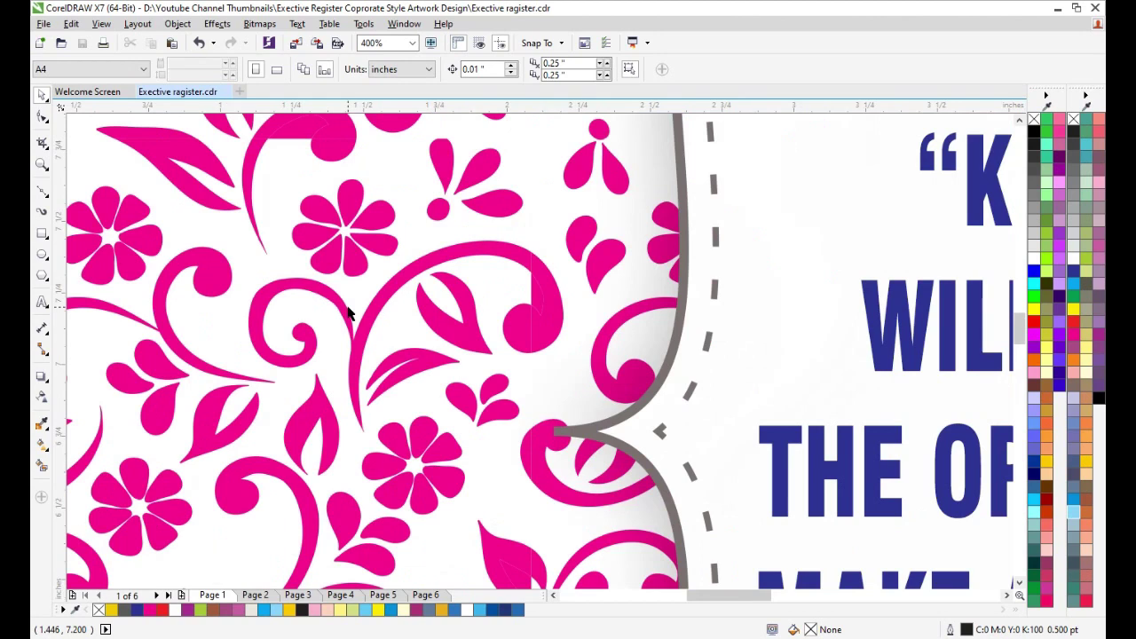
pyautogui.scroll(-1, 348, 313)
pyautogui.hotkey('shift', 'F9')
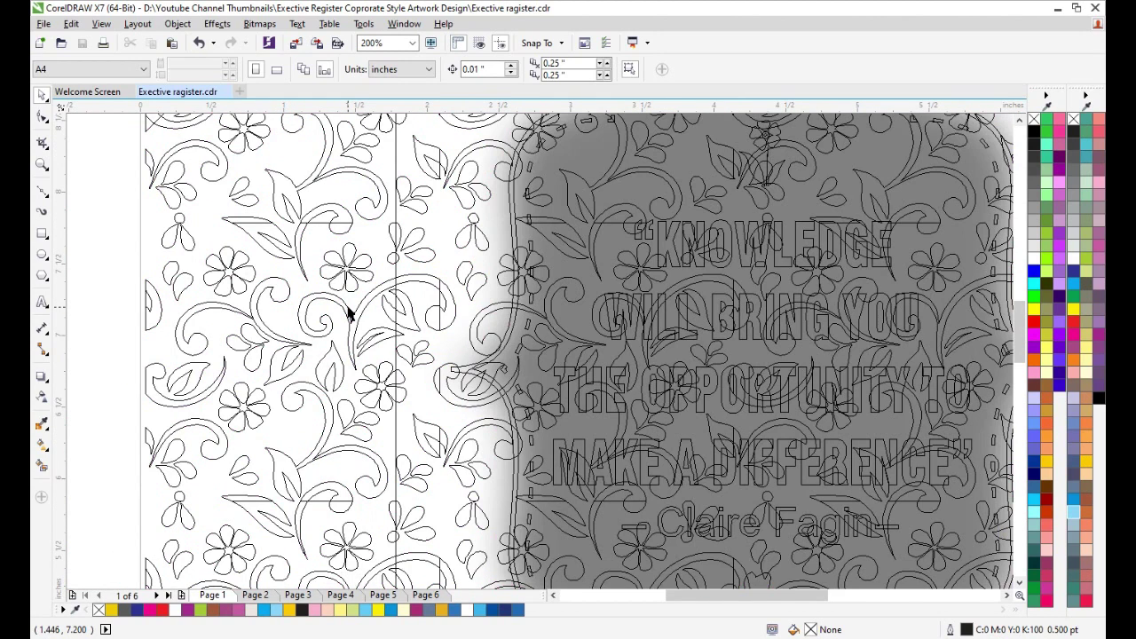
pyautogui.hotkey('shift', 'F9')
pyautogui.scroll(-1, 349, 314)
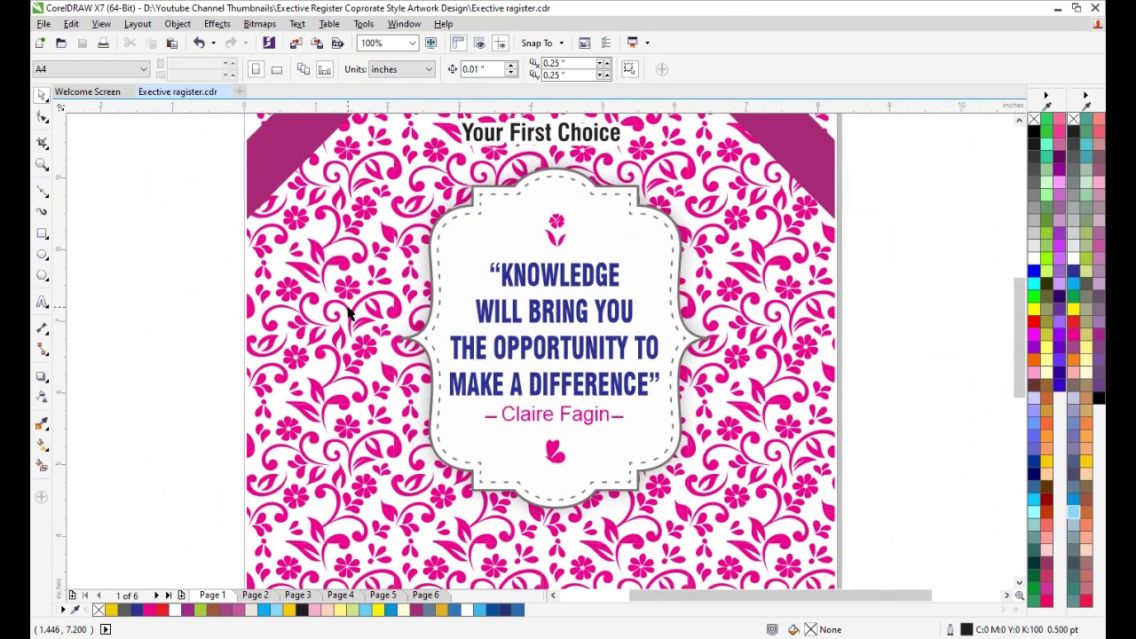
pyautogui.scroll(-1, 349, 314)
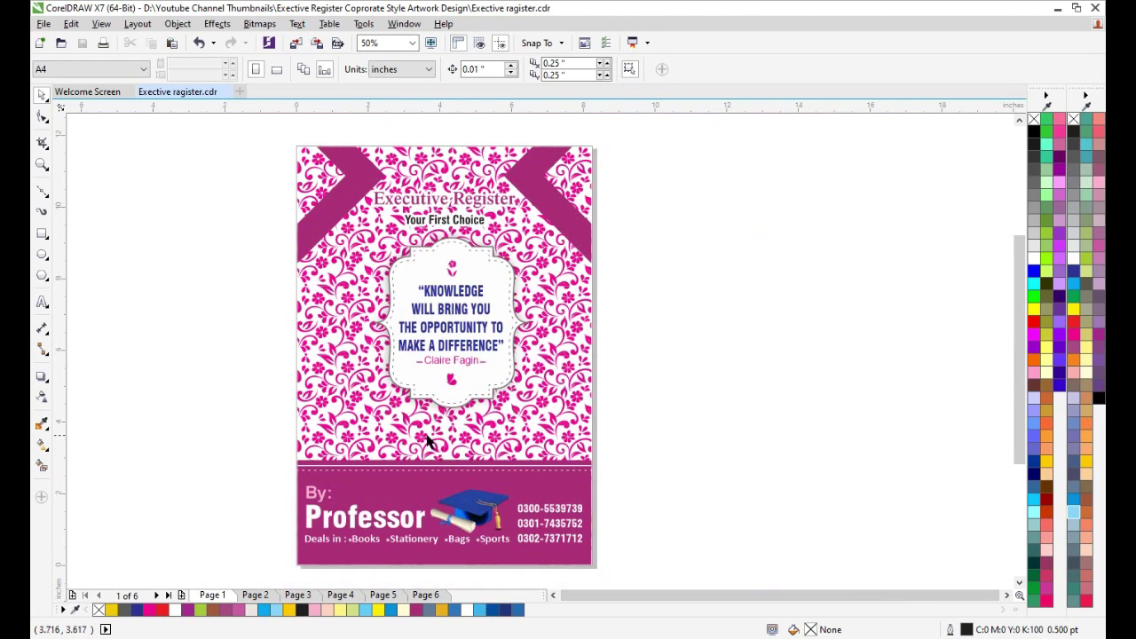
pyautogui.click(278, 581)
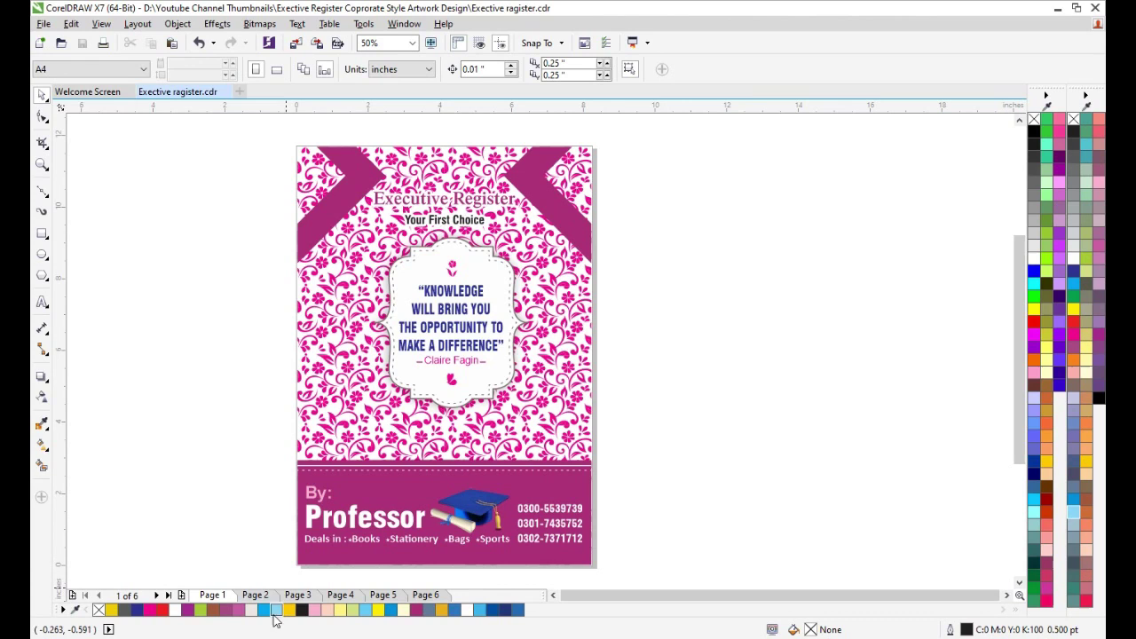
# Step: Ungroup the grouped cover design on page 2, keeping it in its original position
pyautogui.click(255, 594)
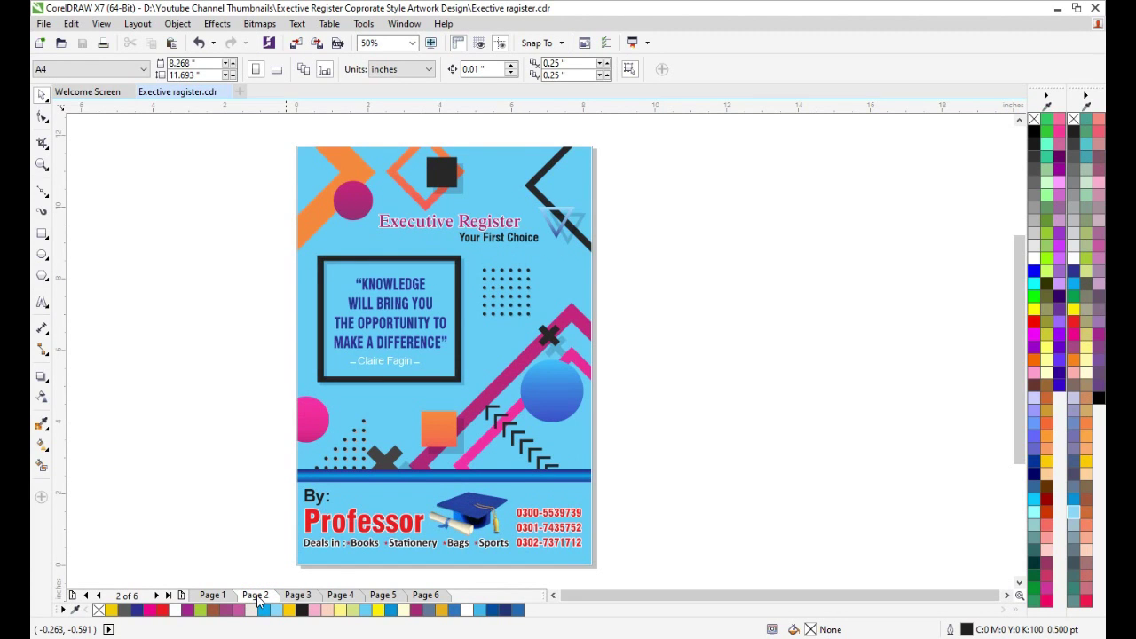
pyautogui.click(254, 530)
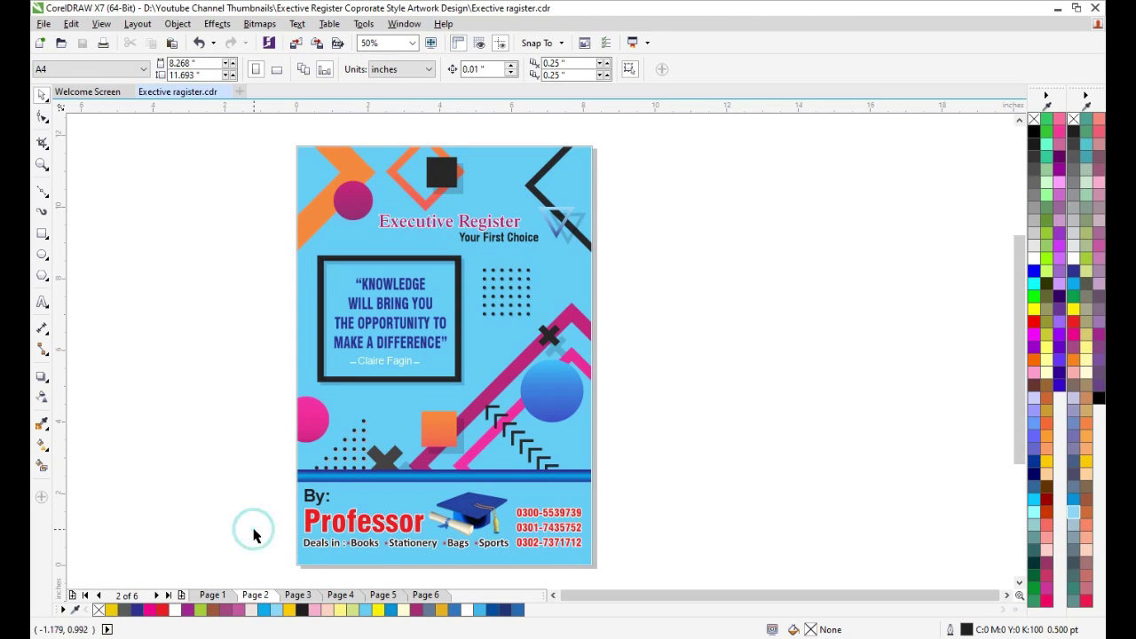
pyautogui.moveTo(302, 571); pyautogui.dragTo(270, 550)
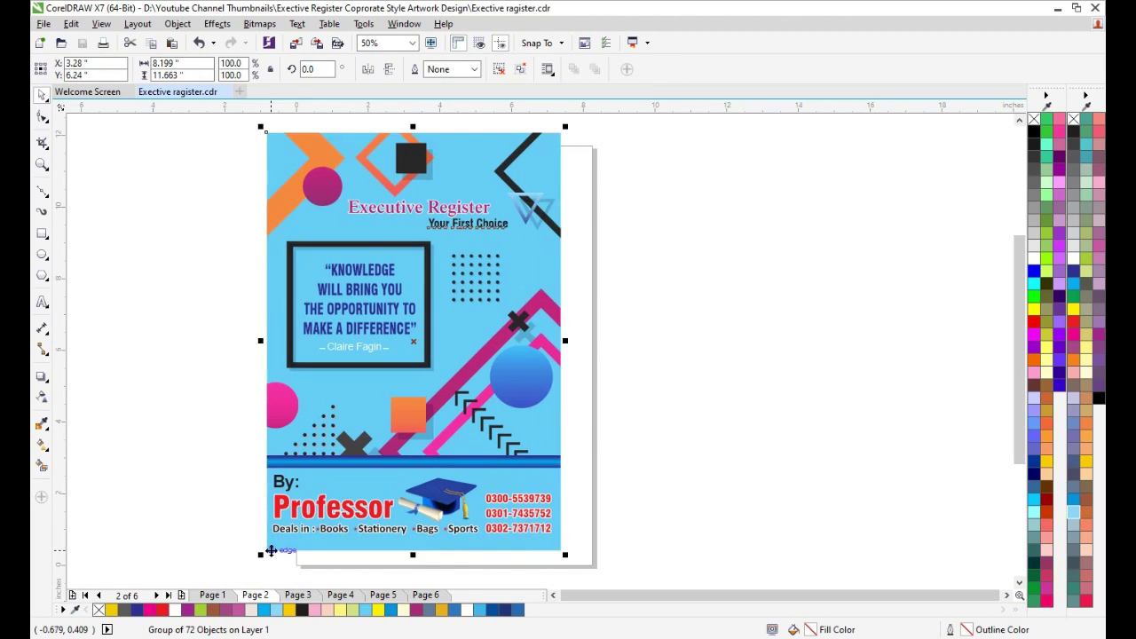
pyautogui.hotkey('ctrl', 'z')
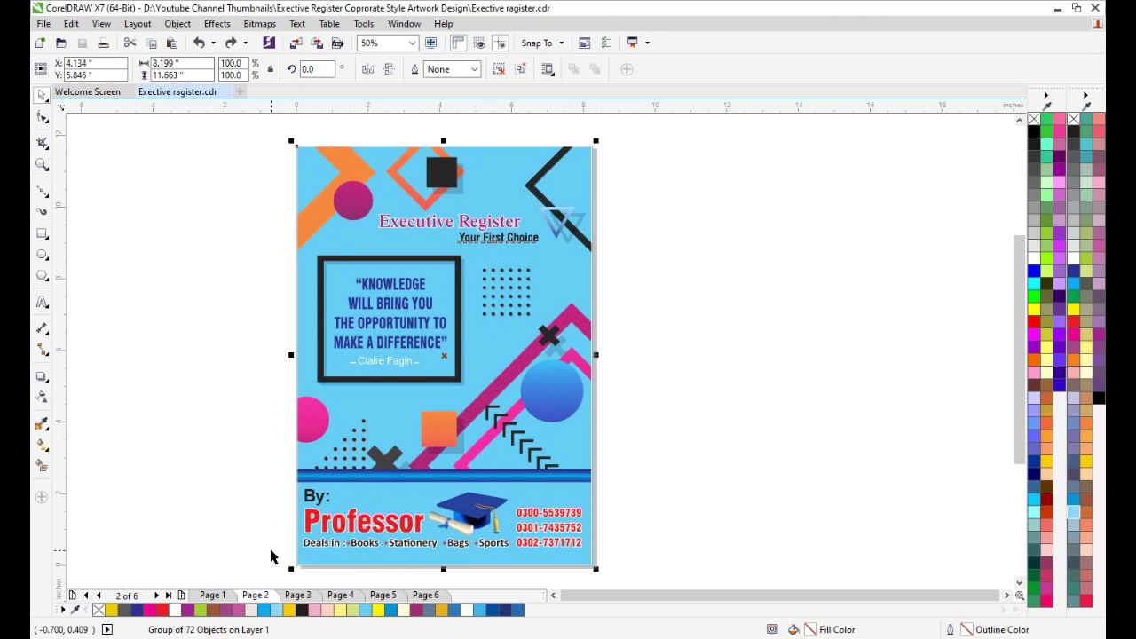
pyautogui.hotkey('ctrl', 'u')
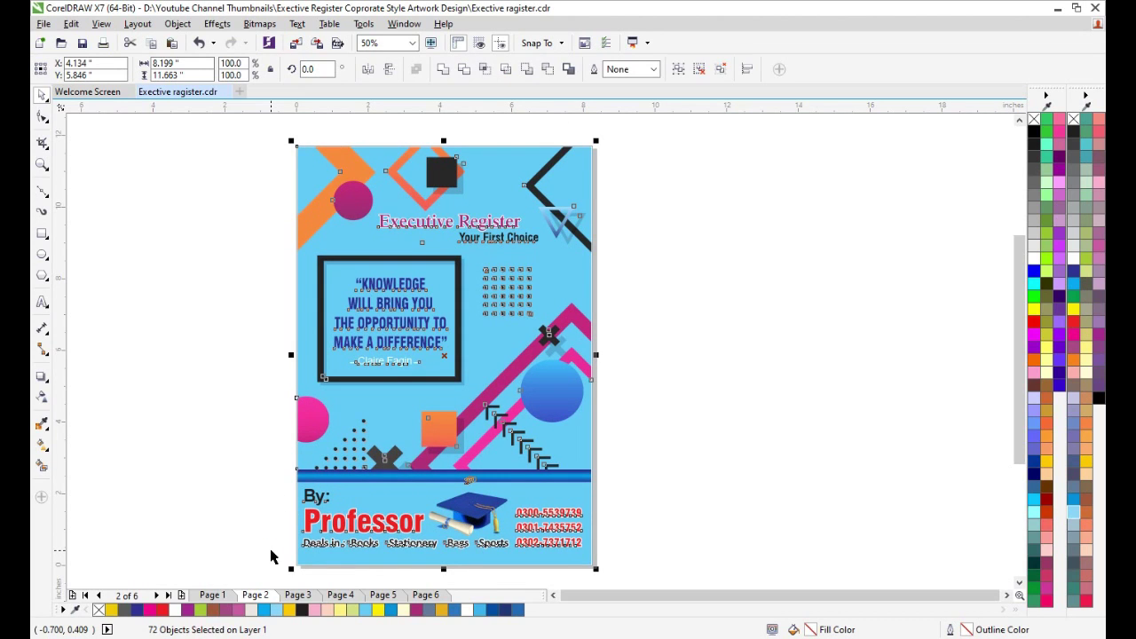
pyautogui.click(266, 407)
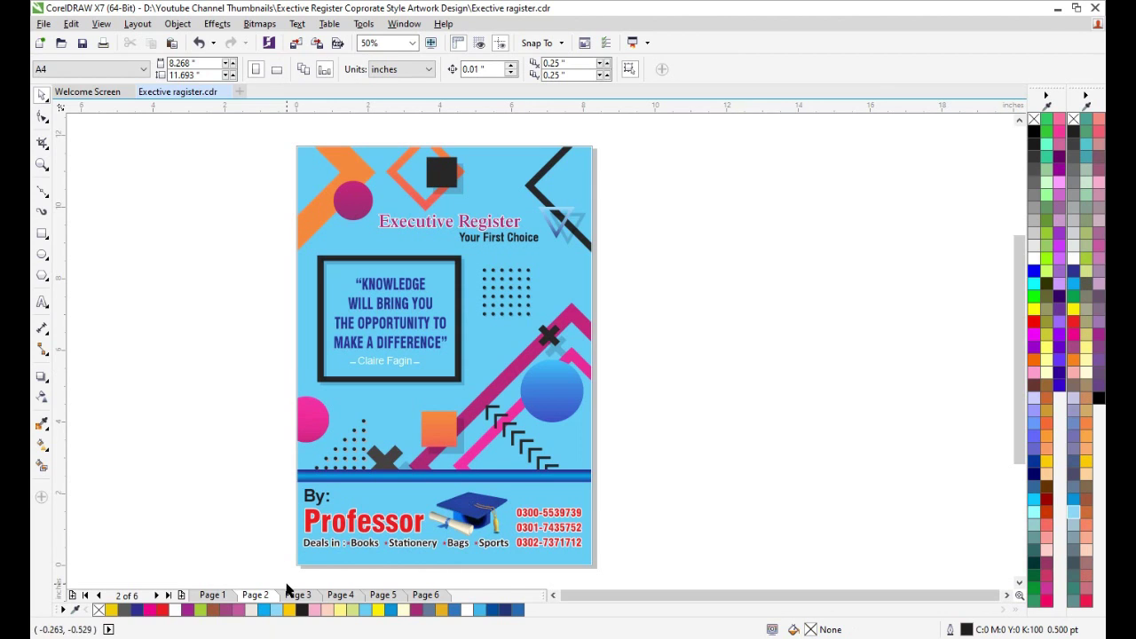
# Step: Place a horizontally mirrored copy of the entire page 2 cover just to the right of the original
pyautogui.moveTo(284, 588); pyautogui.dragTo(617, 142)
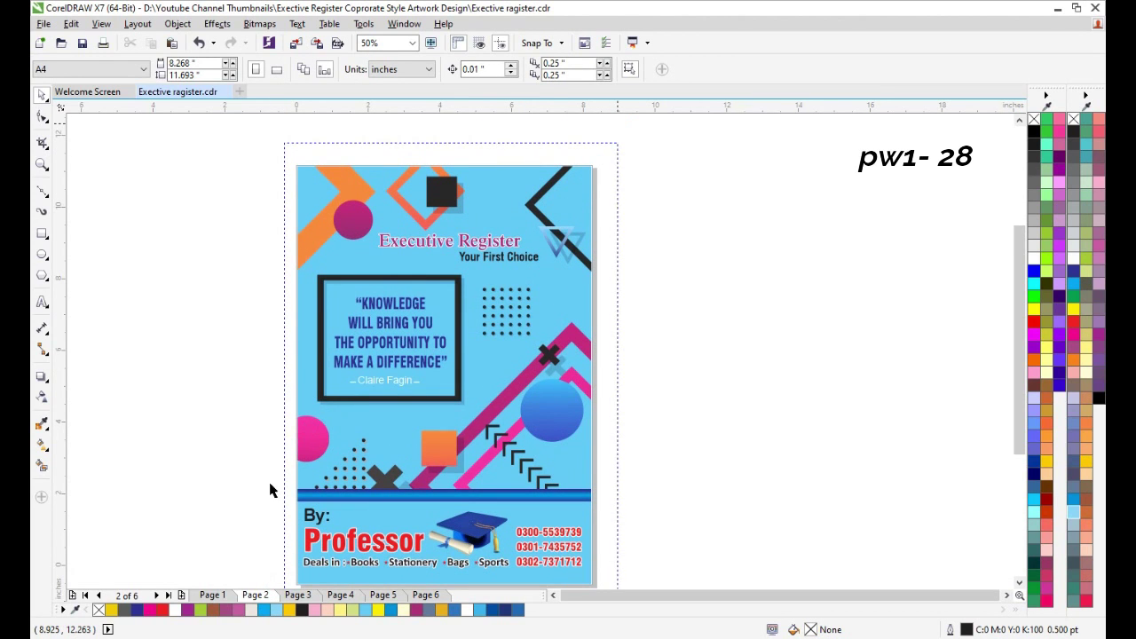
pyautogui.moveTo(294, 373); pyautogui.dragTo(701, 426)
pyautogui.moveTo(742, 378); pyautogui.dragTo(752, 378)
pyautogui.click(941, 344)
# Step: Delete the framed quote, the "Executive Register" title and its "Your First Choice" subtitle from the mirrored cover
pyautogui.moveTo(918, 258); pyautogui.dragTo(708, 415)
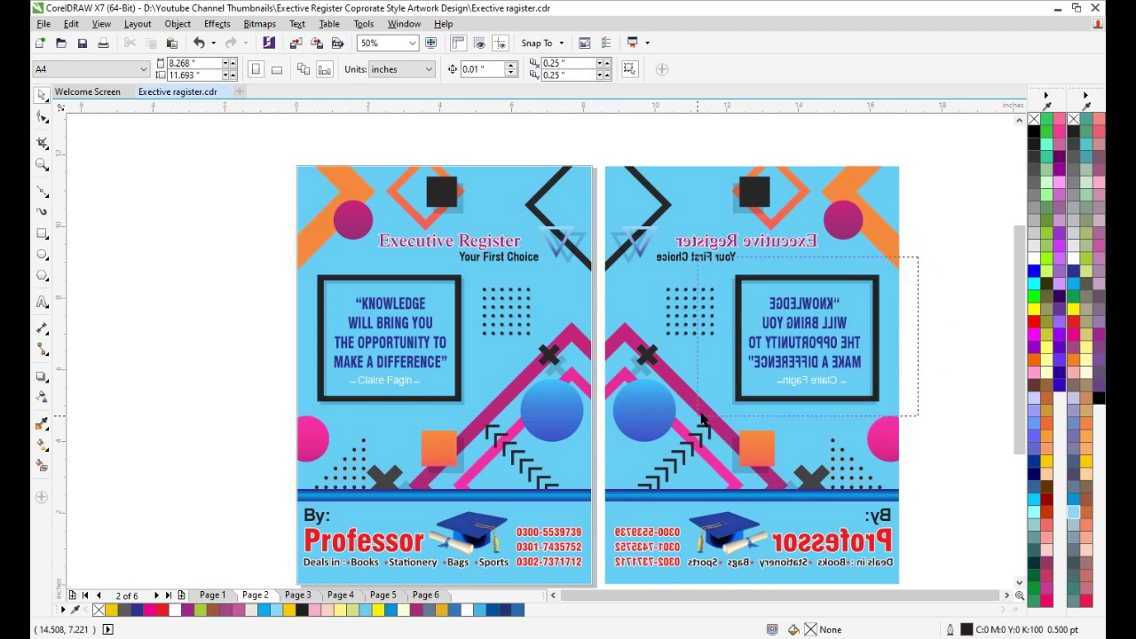
pyautogui.press('Delete')
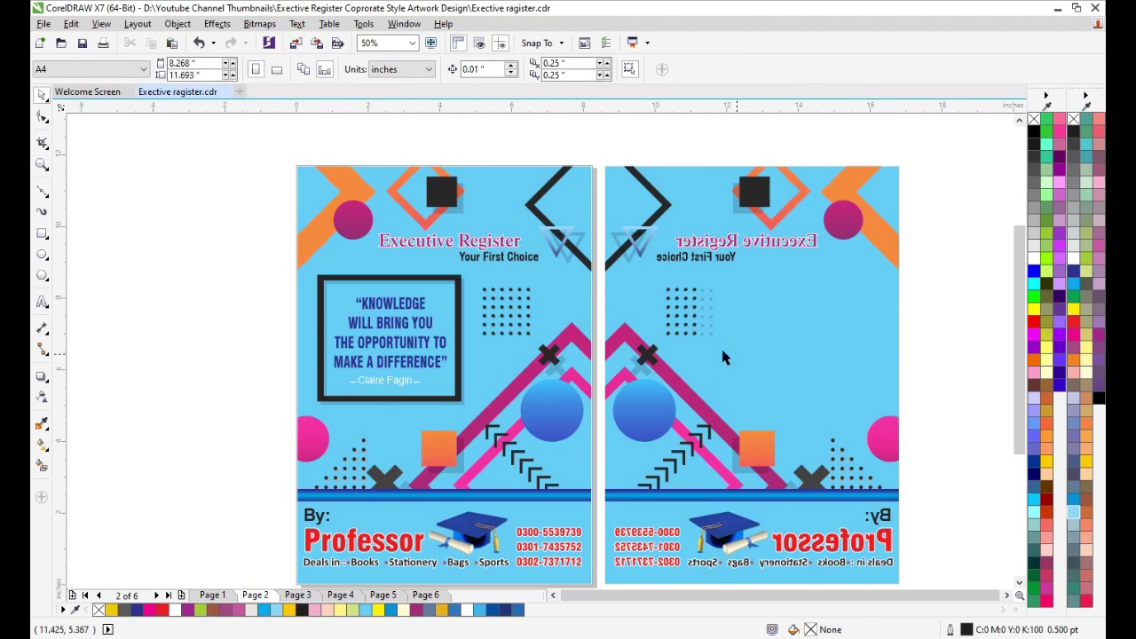
pyautogui.moveTo(652, 228); pyautogui.dragTo(815, 280)
pyautogui.press('Delete')
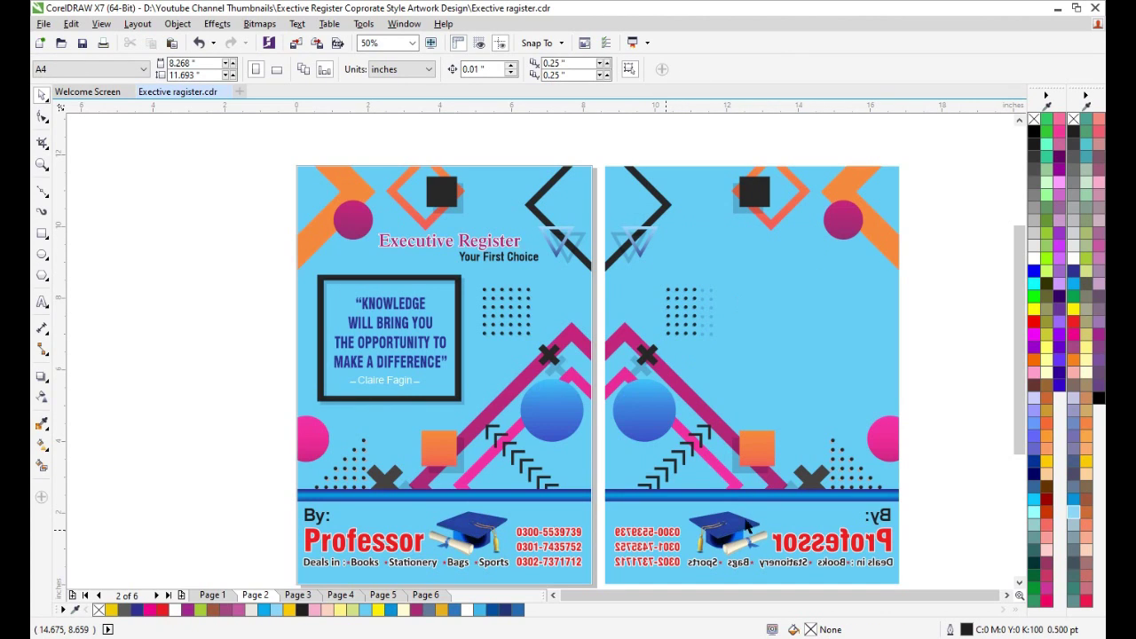
# Step: Delete the blue gradient band and all footer text, phone numbers and the graduation cap from the mirrored cover
pyautogui.click(898, 500)
pyautogui.press('Delete')
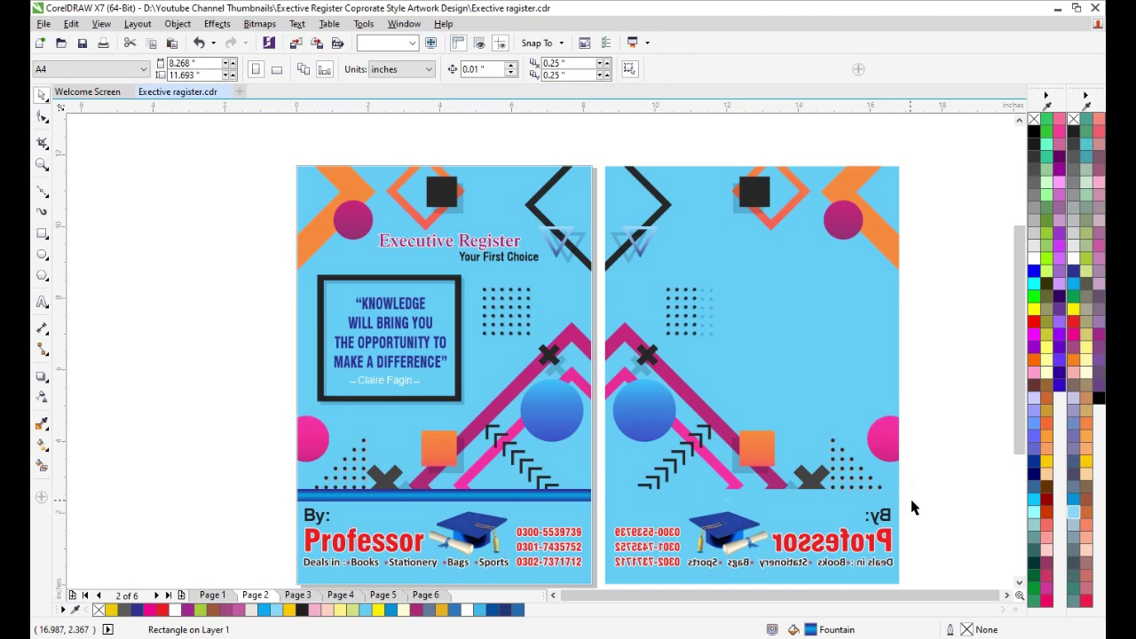
pyautogui.moveTo(913, 498); pyautogui.dragTo(592, 540)
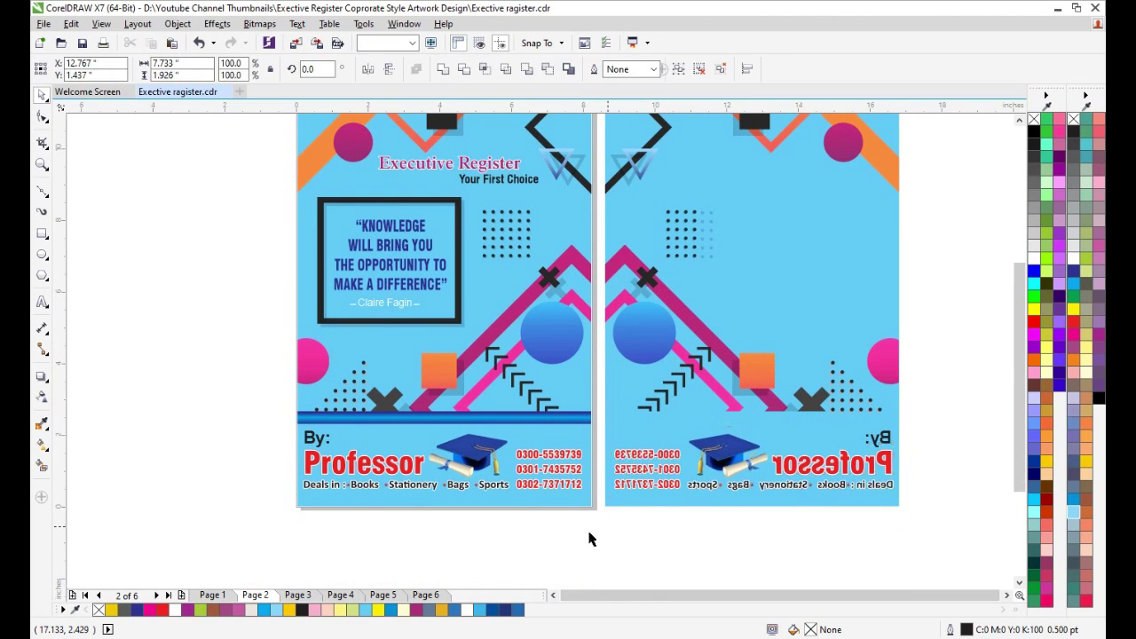
pyautogui.press('Delete')
pyautogui.click(628, 561)
# Step: Group the square dot grid on the mirrored cover and shift it slightly upward
pyautogui.moveTo(657, 267); pyautogui.dragTo(740, 207)
pyautogui.hotkey('ctrl', 'g')
pyautogui.moveTo(693, 237); pyautogui.dragTo(701, 205)
# Step: Move the group of diagonal stripes, arrows, crosses, orange square and blue circle down to the mirrored cover's bottom edge
pyautogui.click(742, 394)
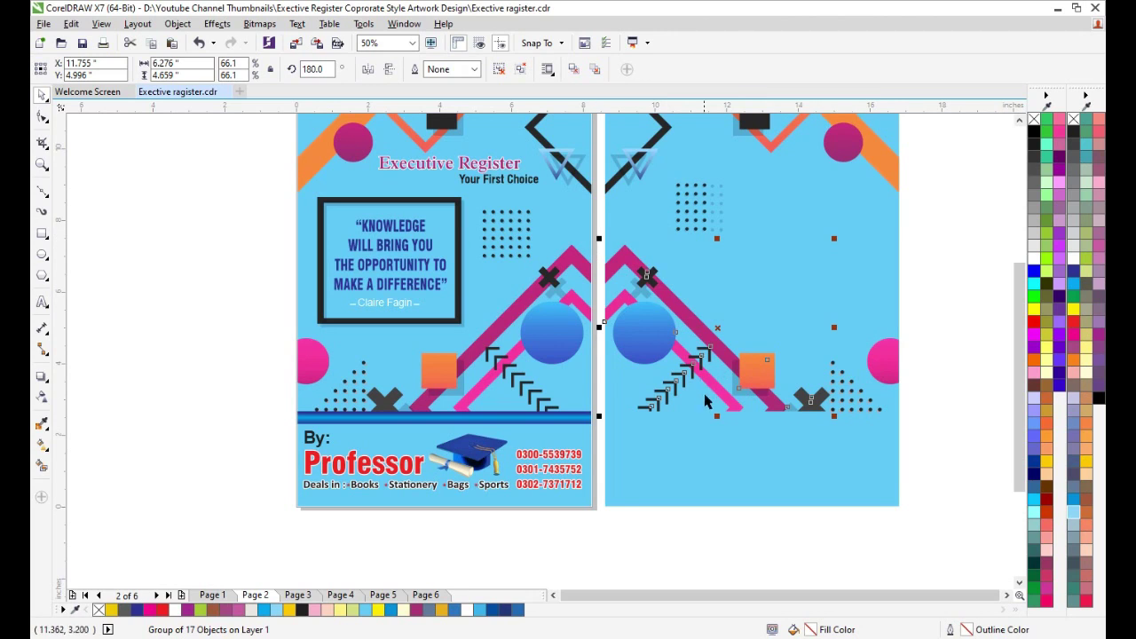
pyautogui.moveTo(710, 350); pyautogui.dragTo(710, 430)
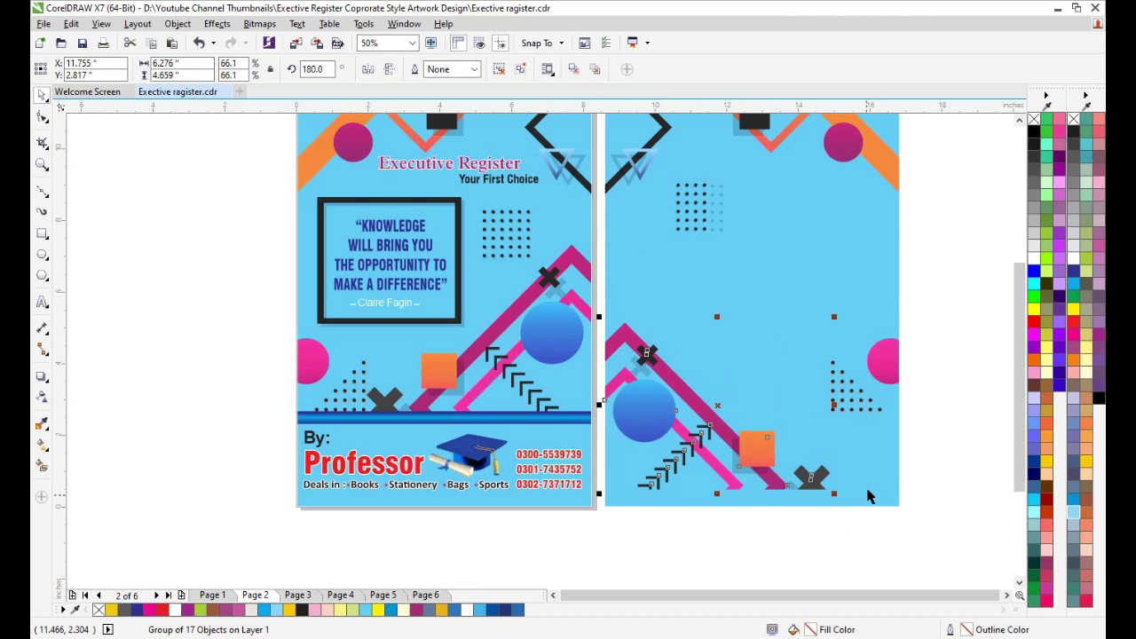
pyautogui.click(868, 490)
pyautogui.moveTo(868, 491); pyautogui.dragTo(868, 508)
pyautogui.click(932, 307)
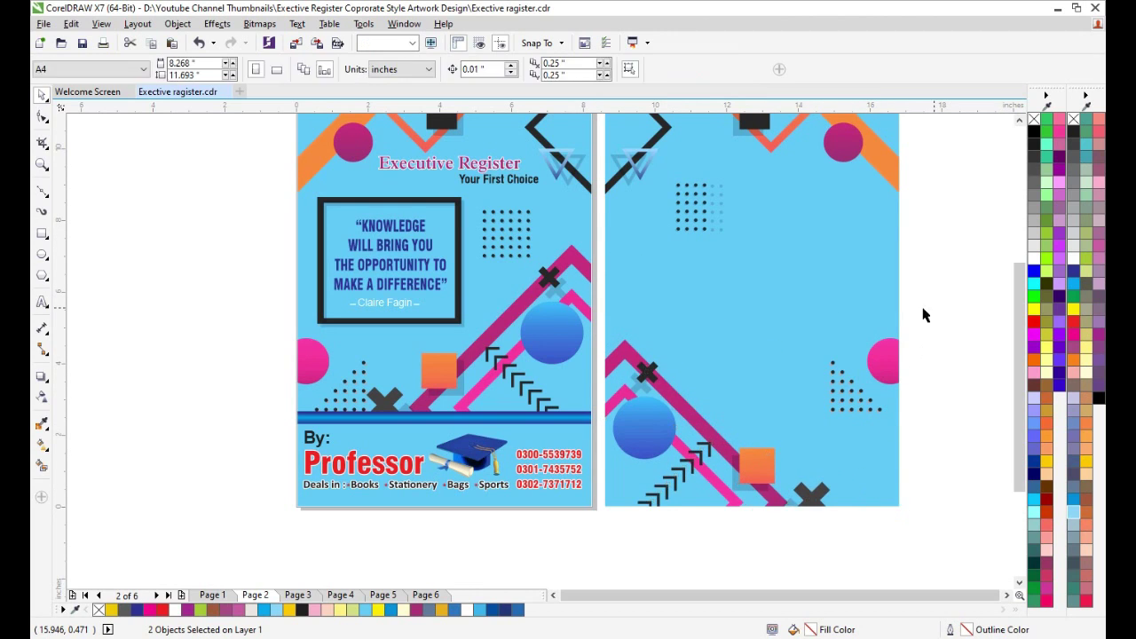
# Step: Enlarge the pink circle and triangular dot group on the mirrored cover to about 3.1 × 3.3 in and shift it down
pyautogui.moveTo(824, 418); pyautogui.dragTo(782, 473)
pyautogui.moveTo(551, 518); pyautogui.dragTo(929, 125)
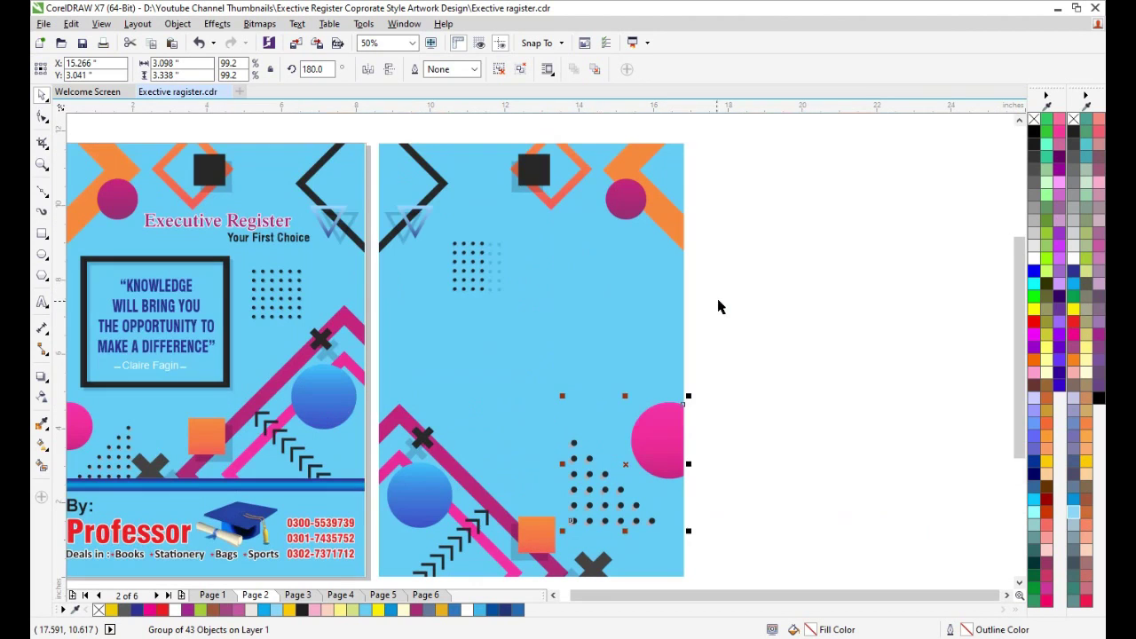
# Step: Enlarge the purple circle near the mirrored cover's upper corner and place a smaller copy, about 0.72 in wide, below it
pyautogui.click(626, 194)
pyautogui.moveTo(653, 224); pyautogui.dragTo(668, 261)
pyautogui.moveTo(666, 186); pyautogui.dragTo(666, 179)
pyautogui.moveTo(602, 243); pyautogui.dragTo(631, 235)
pyautogui.rightClick(631, 234)
pyautogui.moveTo(647, 196); pyautogui.dragTo(636, 263)
# Step: Copy the large blue circle's gradient fill onto the small circle below the purple one
pyautogui.hotkey('ctrl', 'shift', 'a')
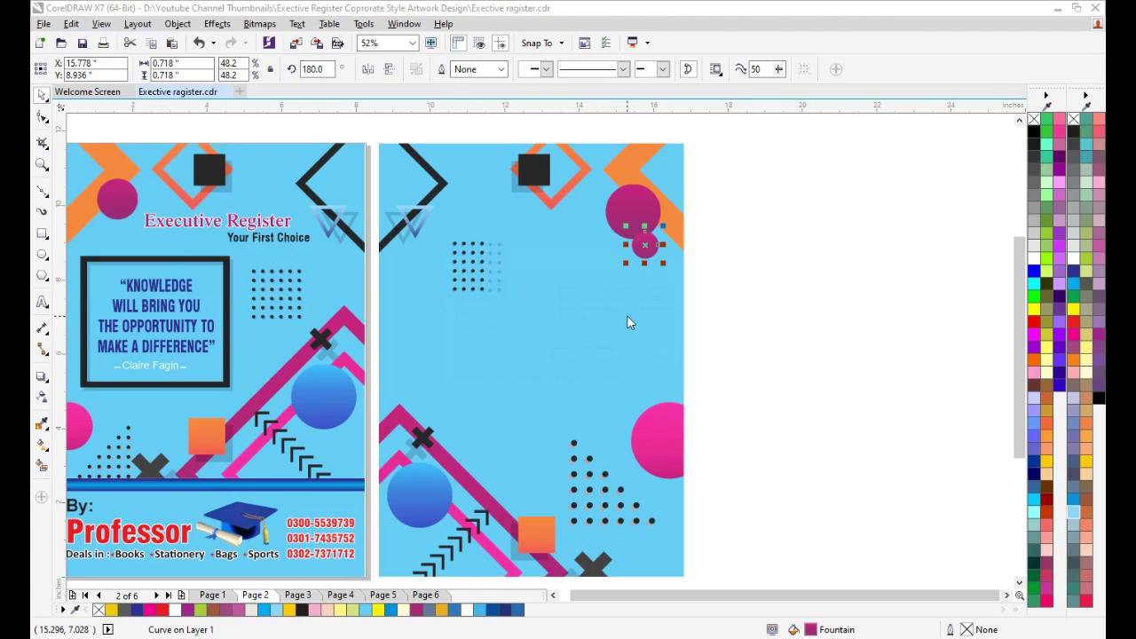
pyautogui.click(587, 359)
pyautogui.click(400, 505)
pyautogui.click(781, 326)
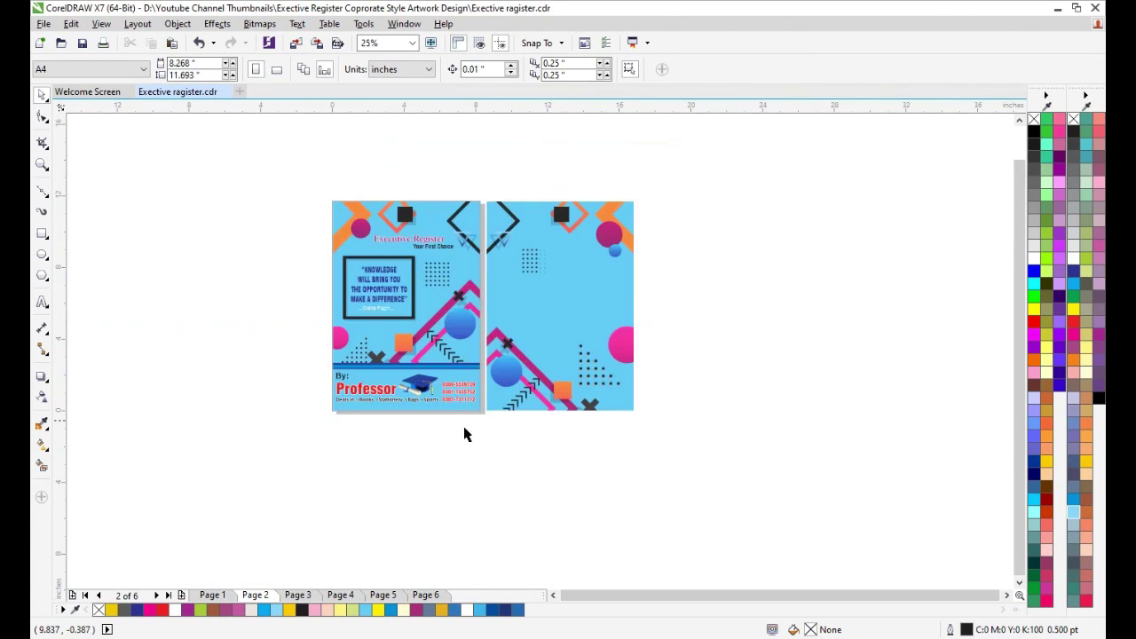
# Step: Copy the "Professor" name, the "Deals in" line and the graduation cap from the front footer, centred horizontally on the back cover
pyautogui.press('F2')
pyautogui.moveTo(302, 425); pyautogui.dragTo(680, 239)
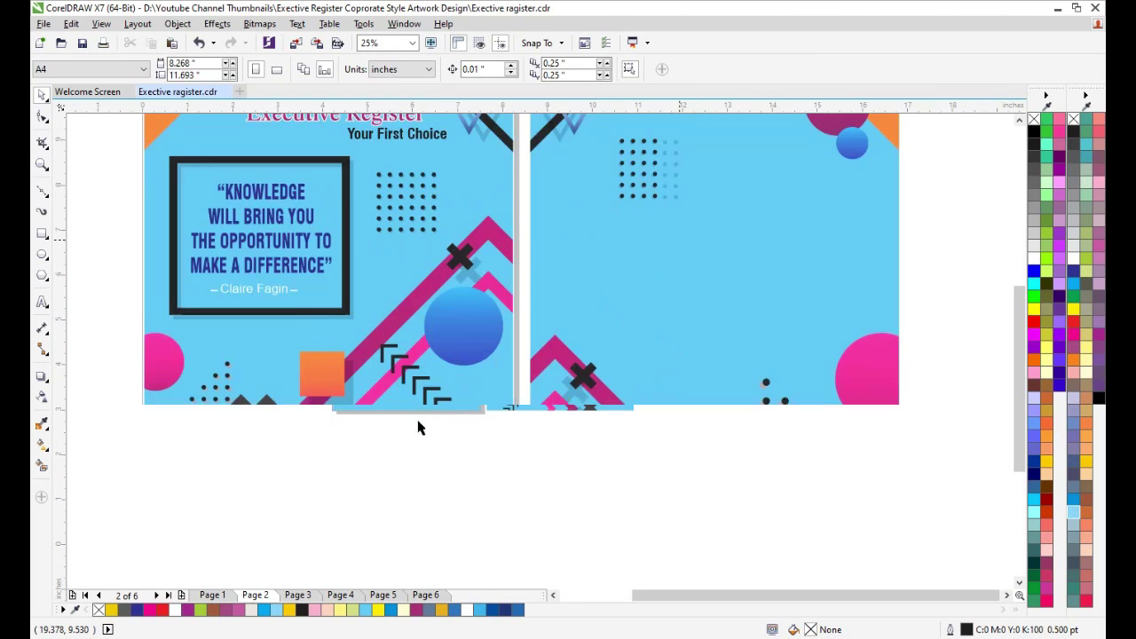
pyautogui.click(339, 491)
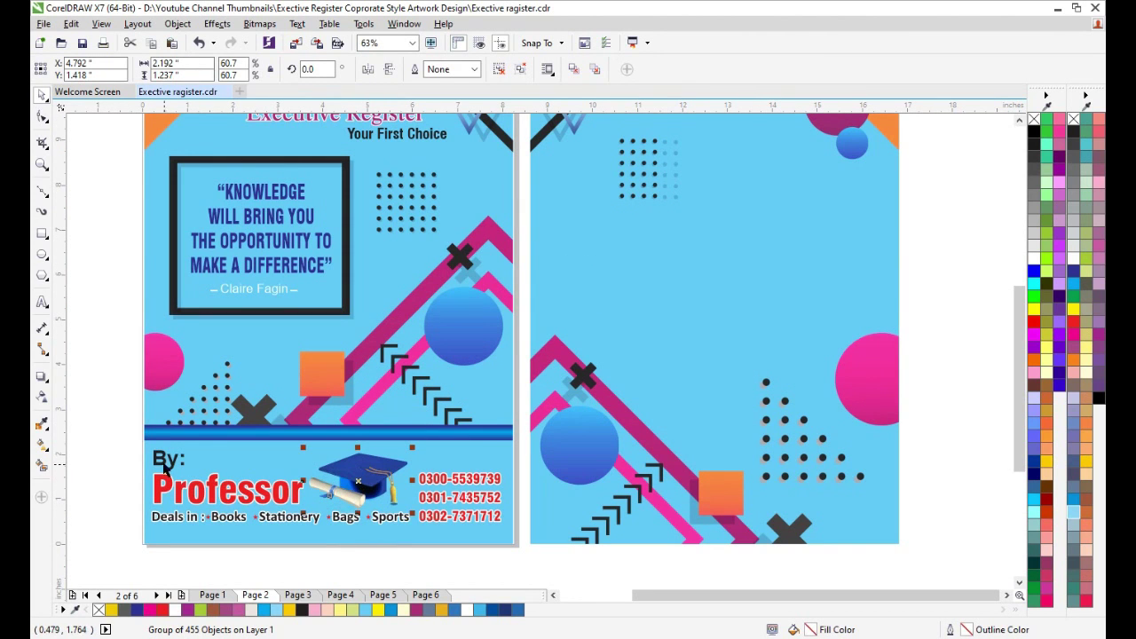
pyautogui.moveTo(123, 463); pyautogui.dragTo(419, 540)
pyautogui.keyDown('shift'); pyautogui.click(373, 494); pyautogui.keyUp('shift')
pyautogui.moveTo(349, 480); pyautogui.dragTo(792, 251)
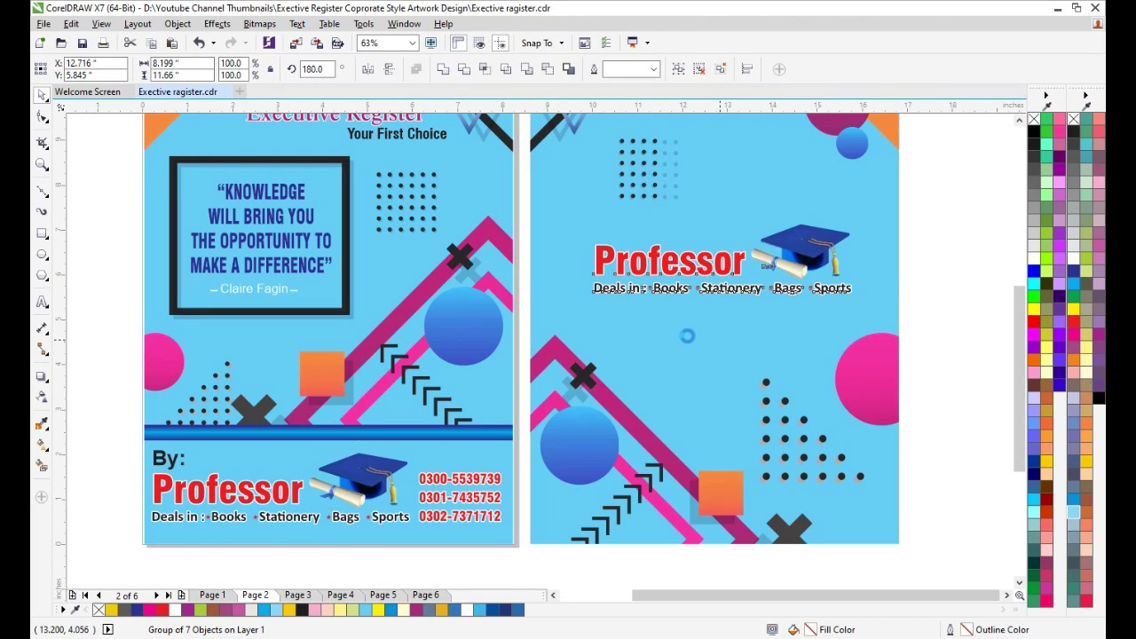
pyautogui.scroll(-1, 698, 337)
pyautogui.click(552, 503)
# Step: Add the Arial caption "Register Front" centred above the front cover and enlarge it to about 44.8 pt
pyautogui.moveTo(389, 471); pyautogui.dragTo(856, 122)
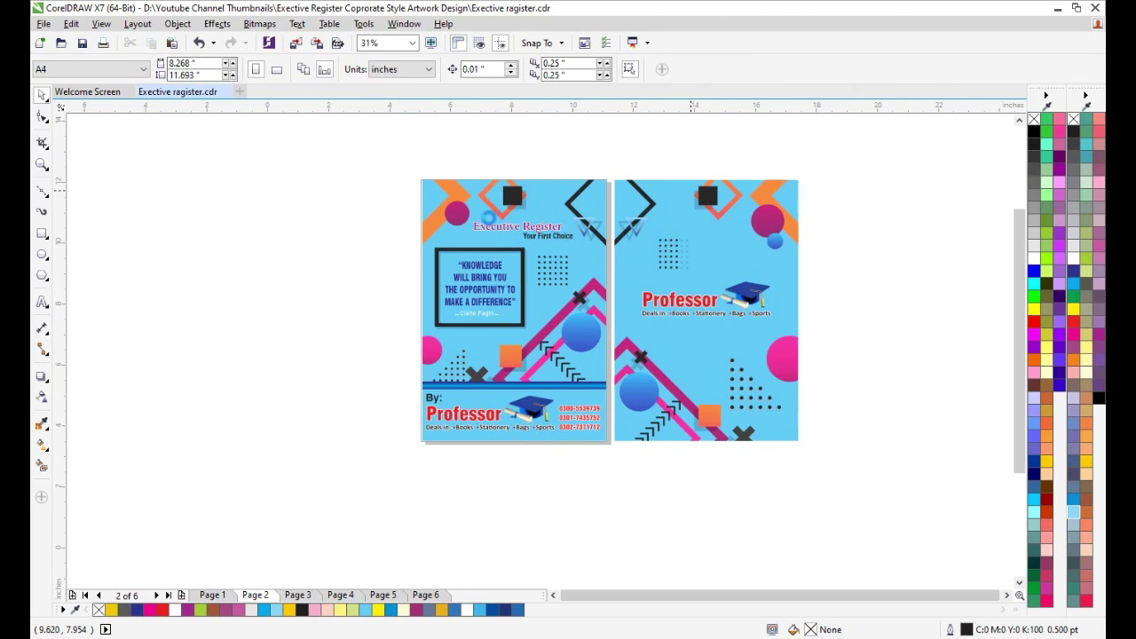
pyautogui.scroll(1, 487, 216)
pyautogui.press('F8')
pyautogui.click(376, 171)
pyautogui.write('Register Front')
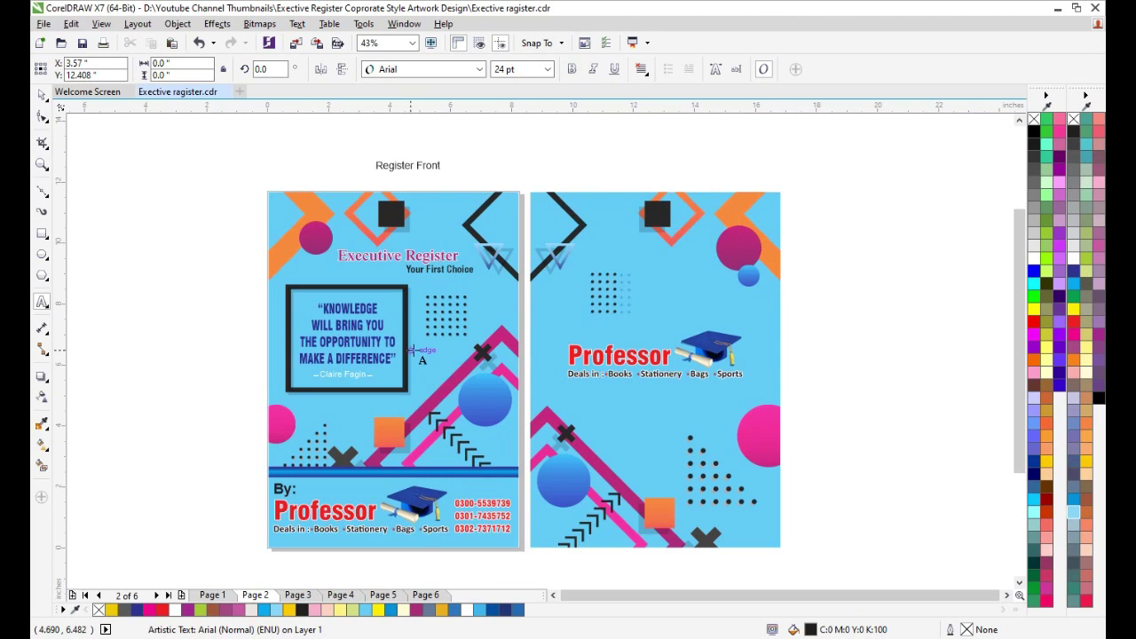
pyautogui.hotkey('ctrl', 'space')
# Step: Duplicate the front caption above the back cover and change the copy's text to "Register Back Side Design"
pyautogui.moveTo(444, 174); pyautogui.dragTo(643, 184)
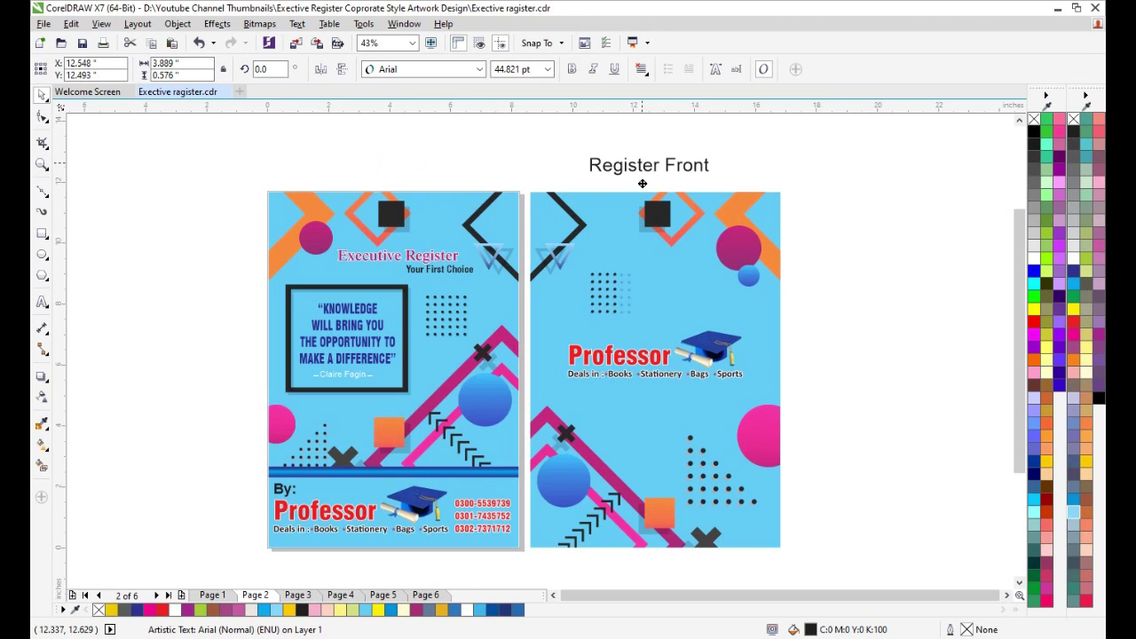
pyautogui.rightClick(643, 184)
pyautogui.press('F8')
pyautogui.hotkey('ctrl', 'a')
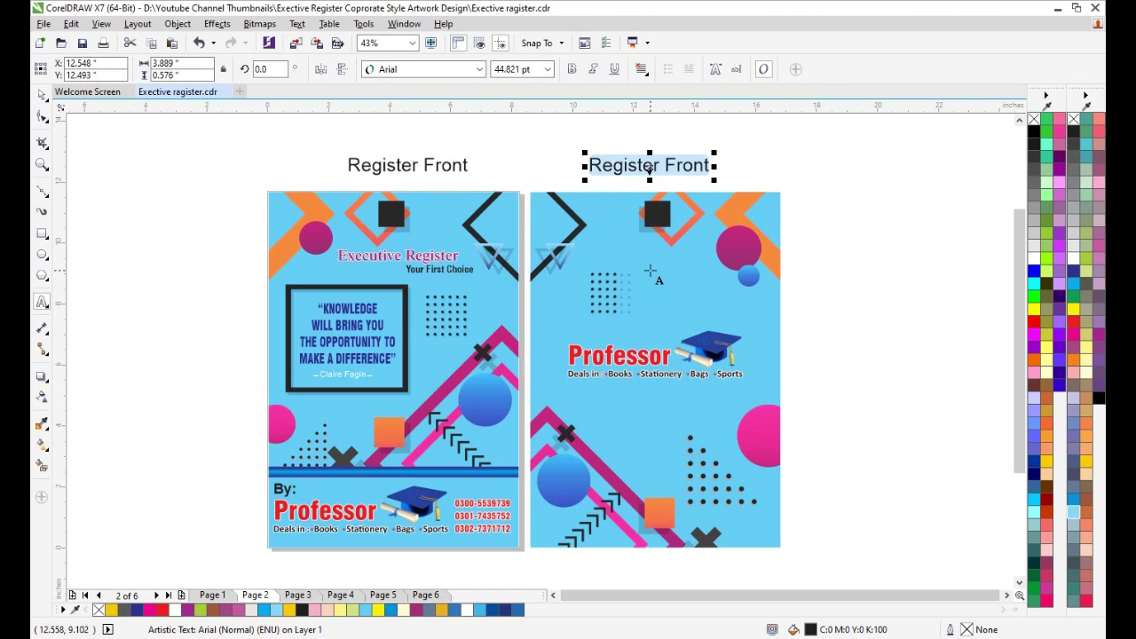
pyautogui.press('Right')
pyautogui.press('BackSpace')
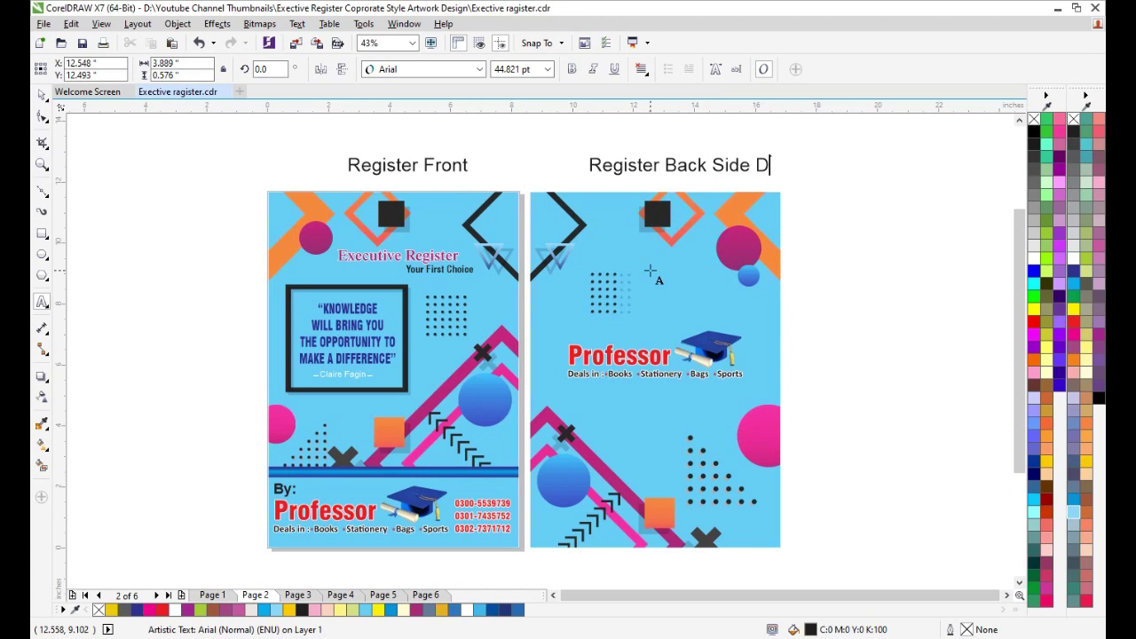
pyautogui.hotkey('ctrl', 'space')
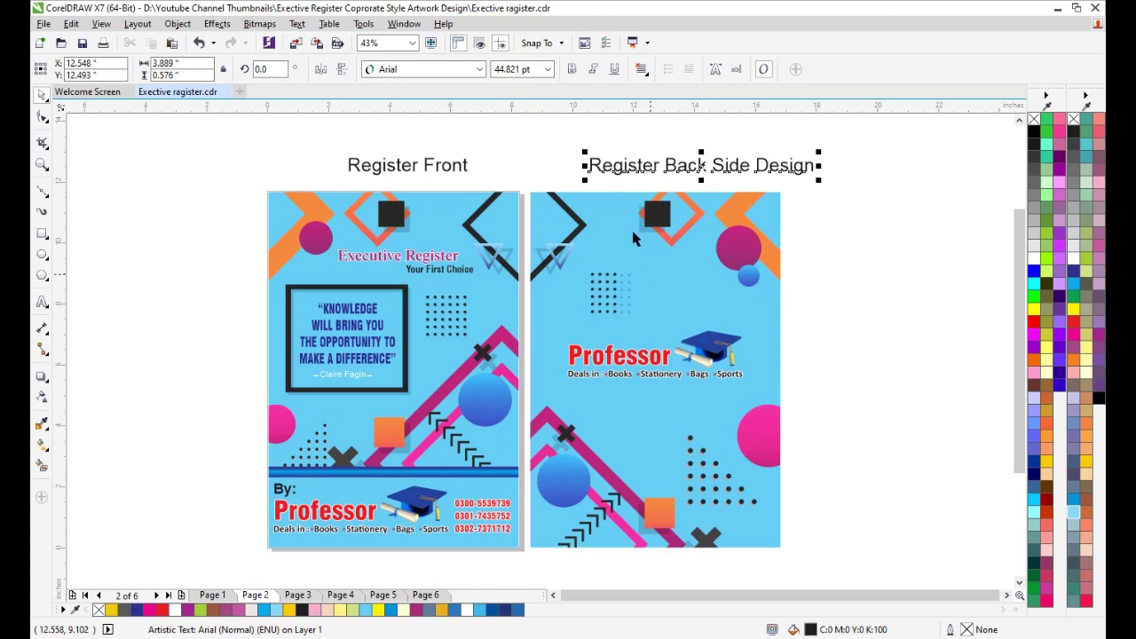
# Step: Centre the "Register Back Side Design" caption horizontally over the back cover
pyautogui.keyDown('shift'); pyautogui.click(611, 210); pyautogui.keyUp('shift')
pyautogui.press('c')
pyautogui.click(806, 230)
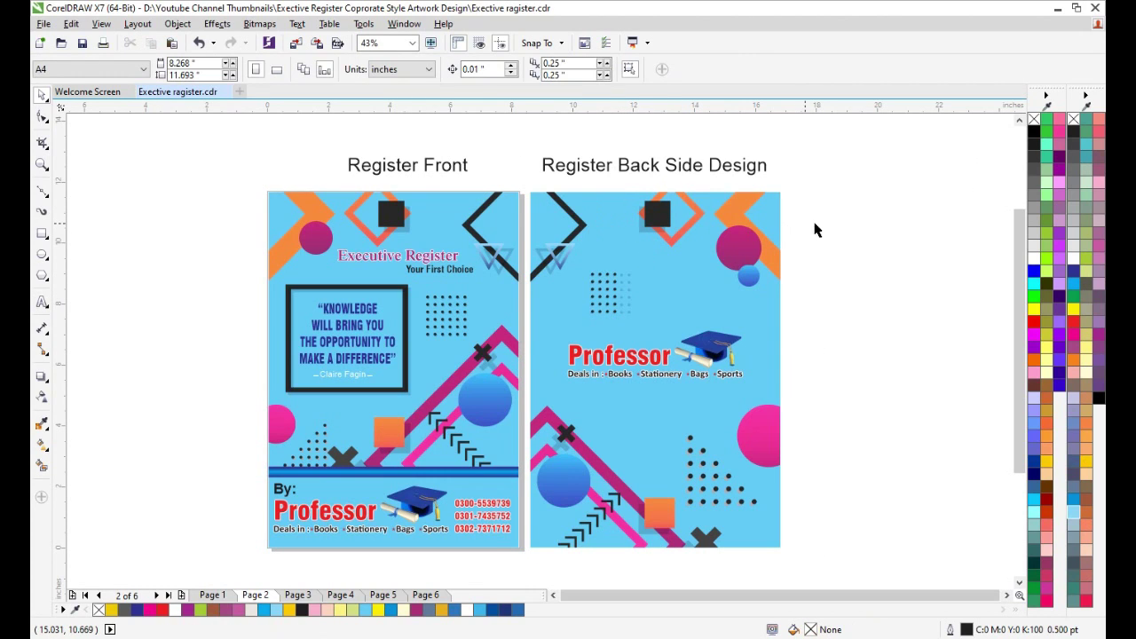
# Step: Delete the back cover and the two captions from page 2, keeping only the front cover
pyautogui.scroll(-2, 569, 289)
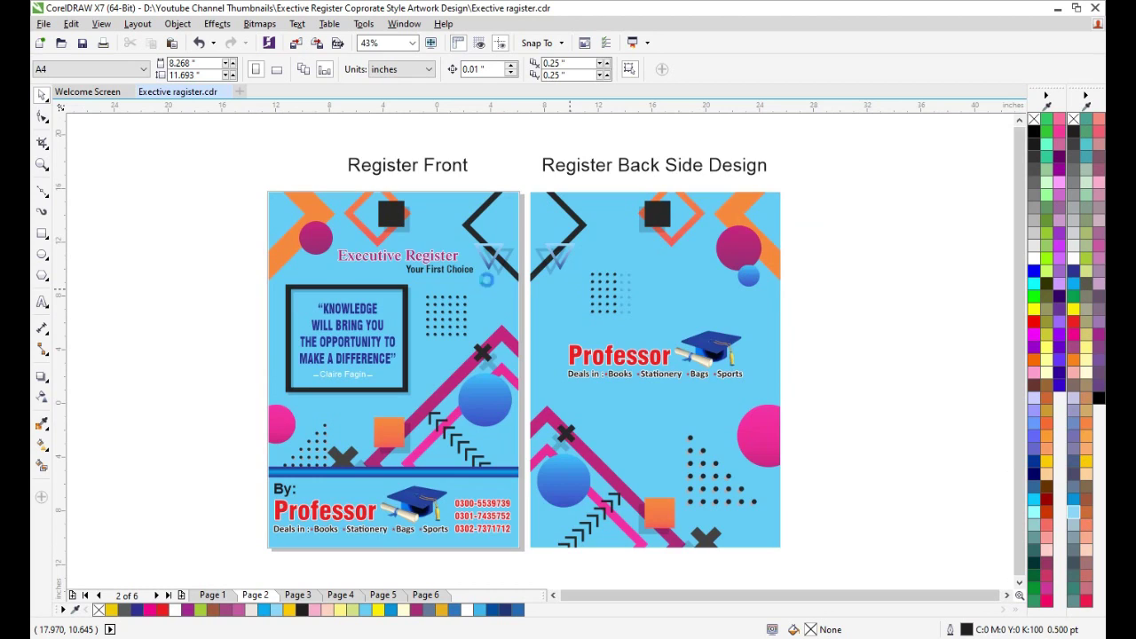
pyautogui.press('z')
pyautogui.moveTo(430, 233); pyautogui.dragTo(700, 423)
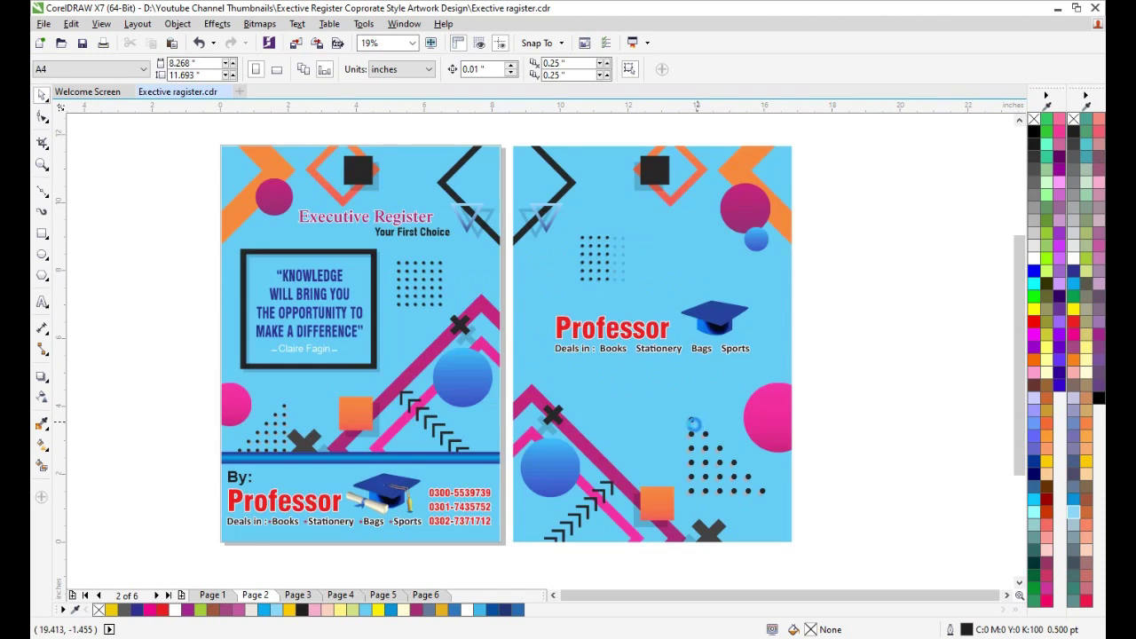
pyautogui.moveTo(503, 562); pyautogui.dragTo(872, 320)
pyautogui.moveTo(830, 159); pyautogui.dragTo(533, 543)
pyautogui.click(468, 531)
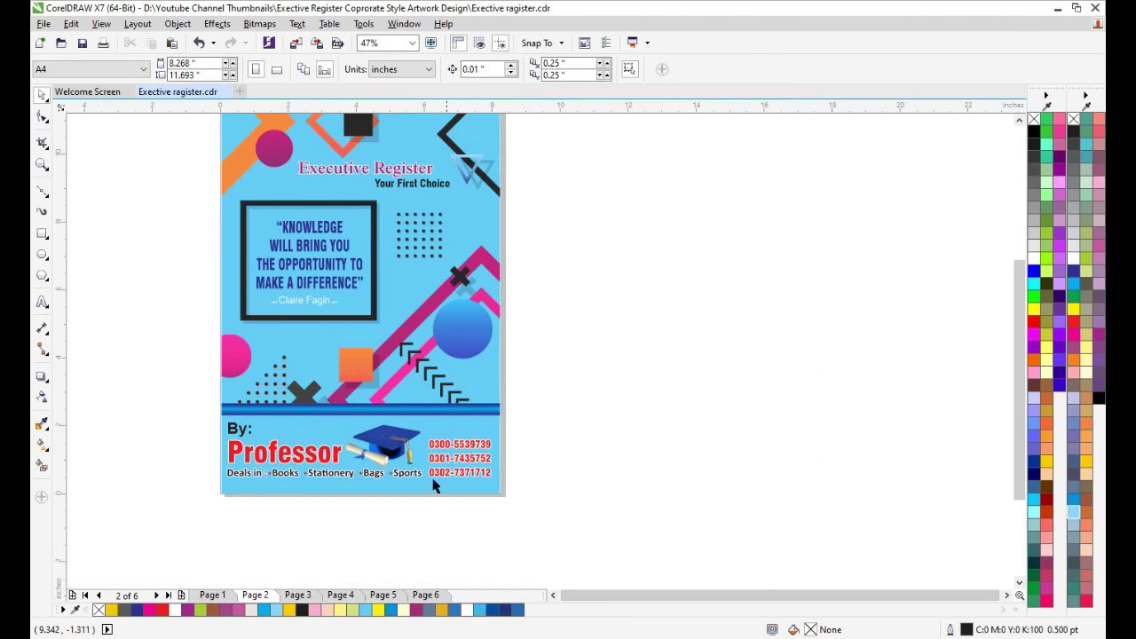
pyautogui.scroll(-2, 422, 449)
pyautogui.click(404, 256)
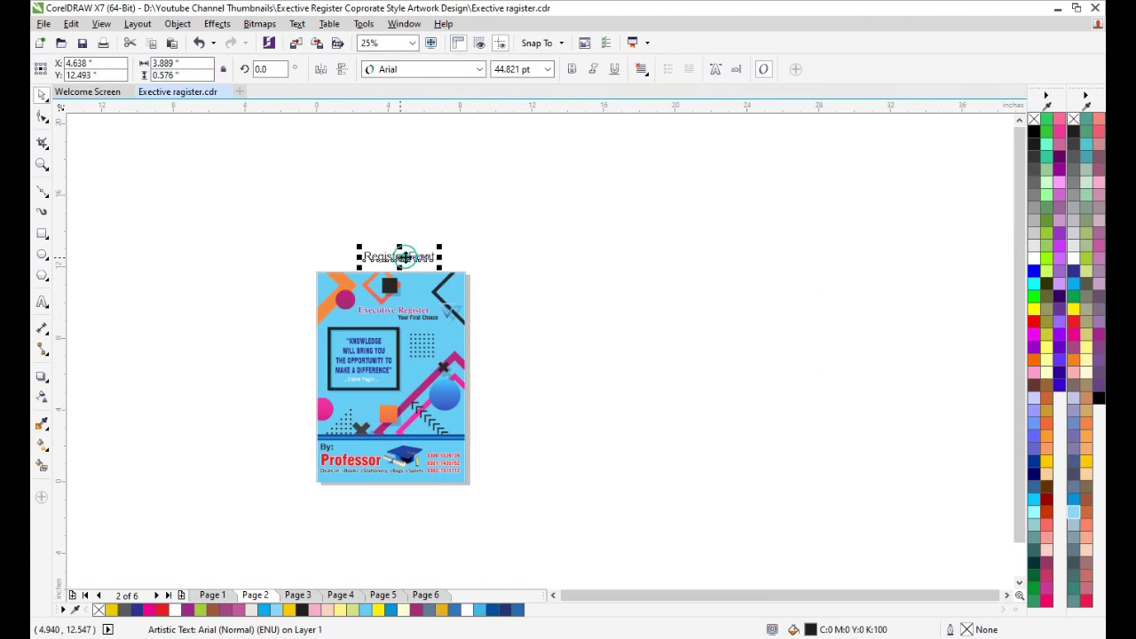
pyautogui.press('Delete')
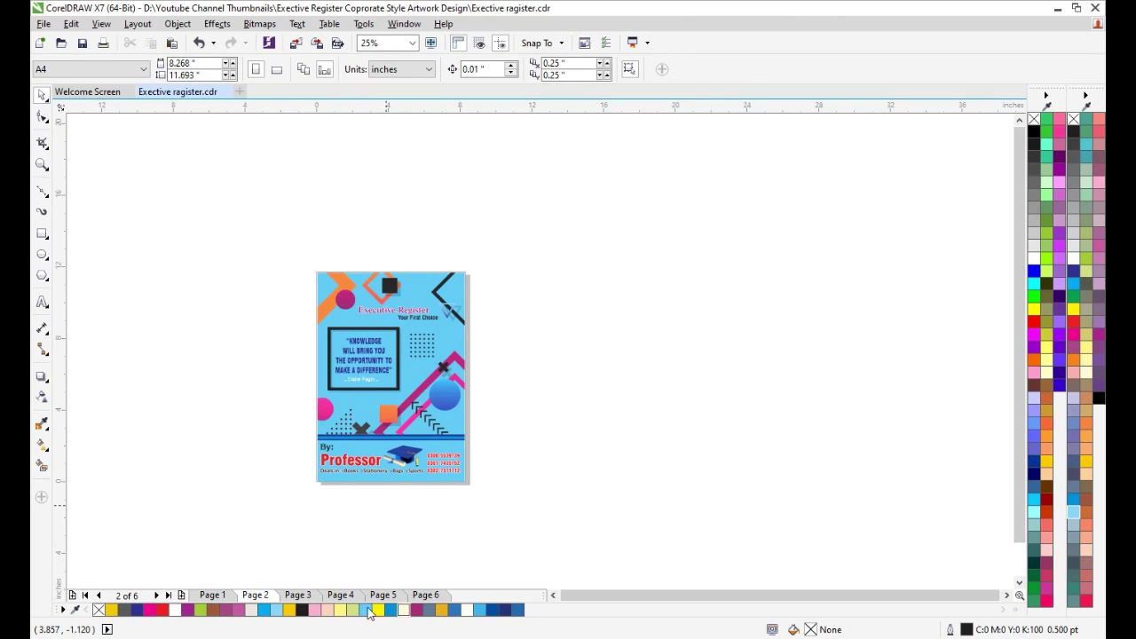
# Step: On page 3, add the Arial 24 pt text "Logo Here" on the pink area at the cover's upper-left corner
pyautogui.click(309, 596)
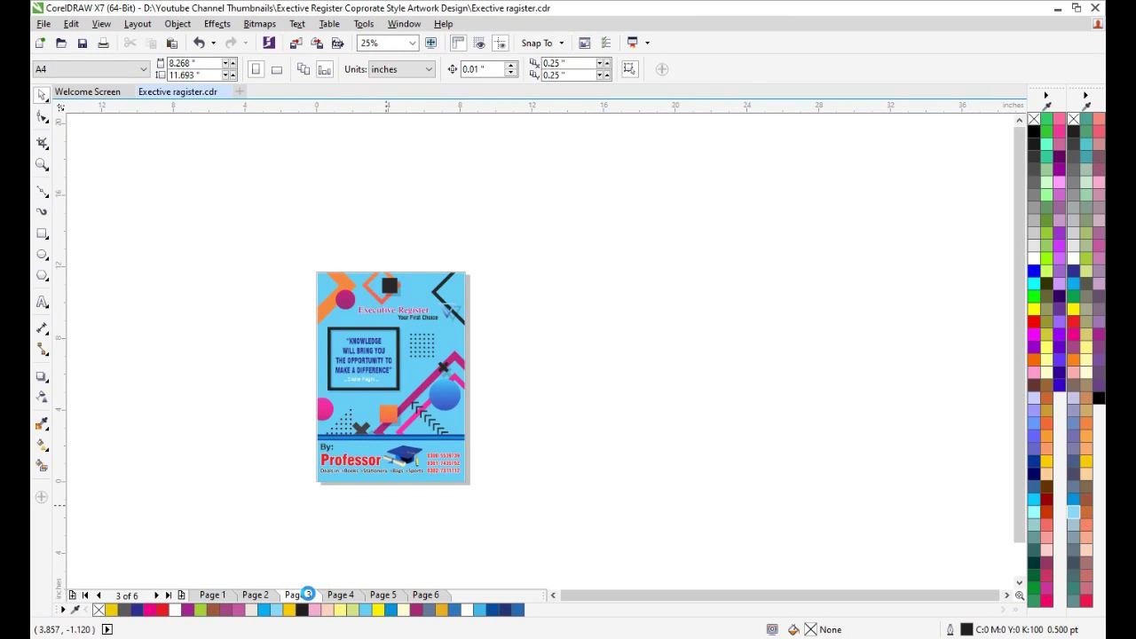
pyautogui.moveTo(313, 481)
pyautogui.mouseDown()
pyautogui.moveTo(401, 336)
pyautogui.moveTo(468, 269)
pyautogui.mouseUp()
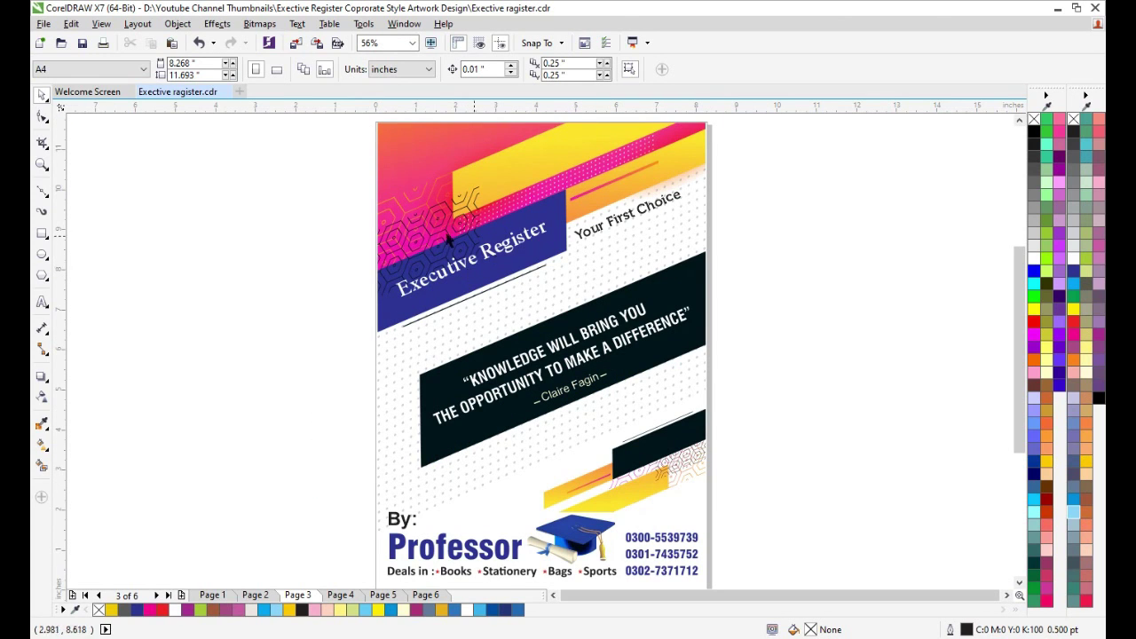
pyautogui.press('F8')
pyautogui.click(254, 257)
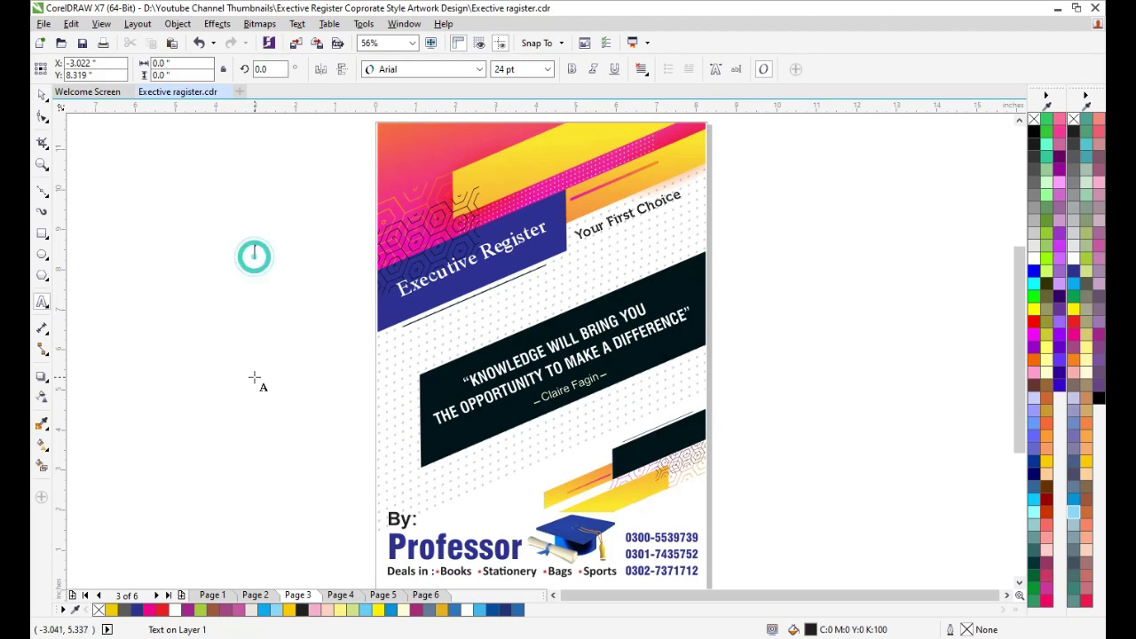
pyautogui.write('Logo Here')
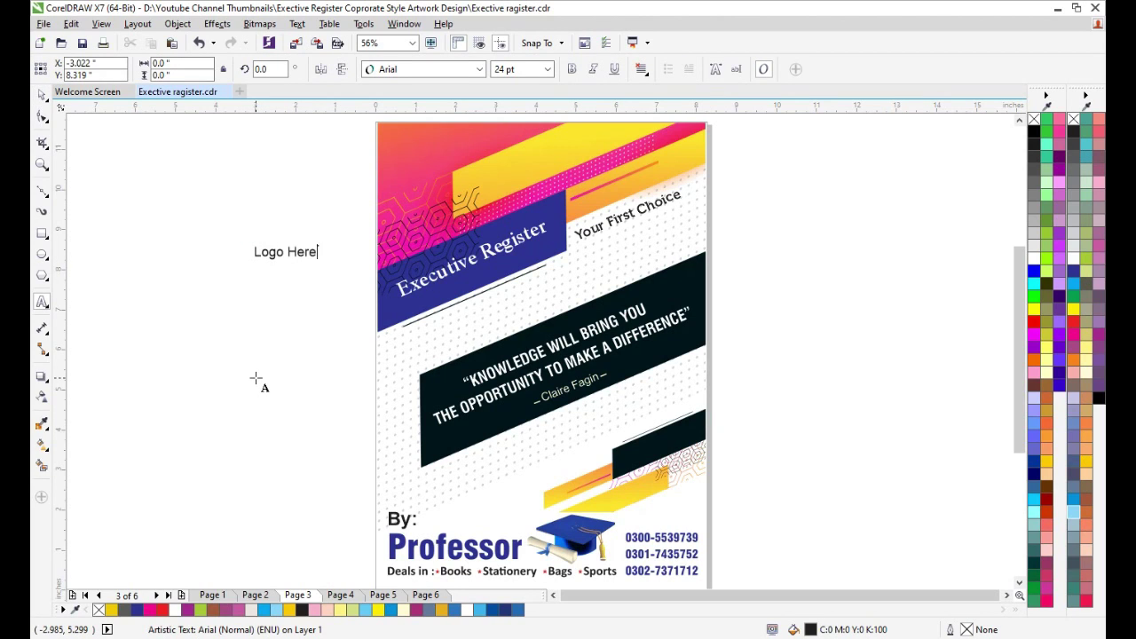
pyautogui.hotkey('ctrl', 'space')
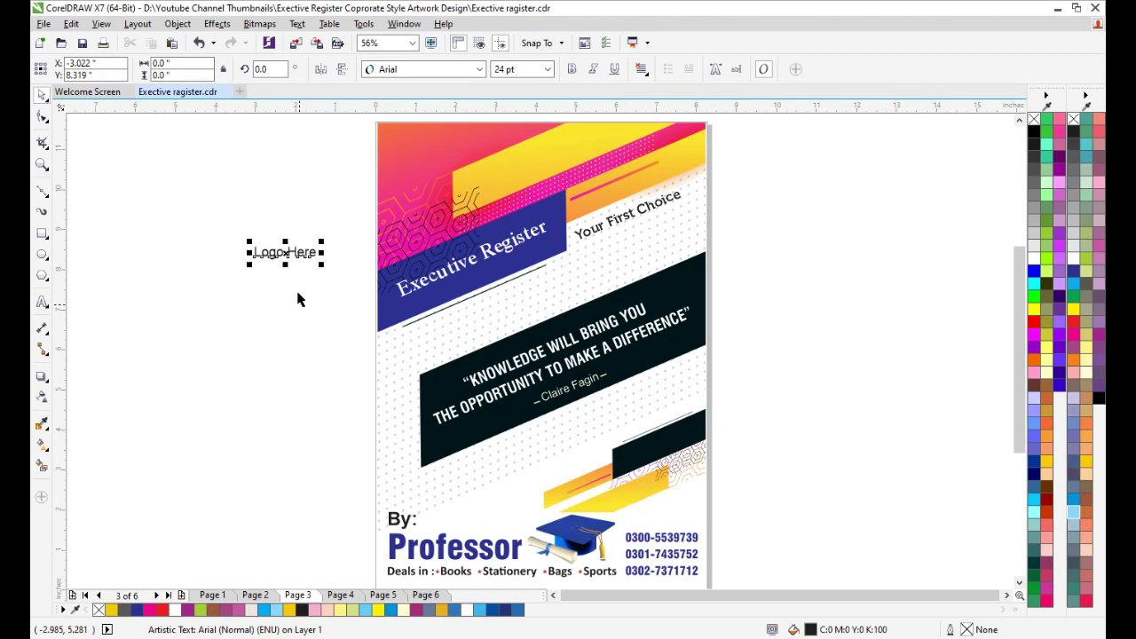
pyautogui.moveTo(285, 253); pyautogui.dragTo(429, 147)
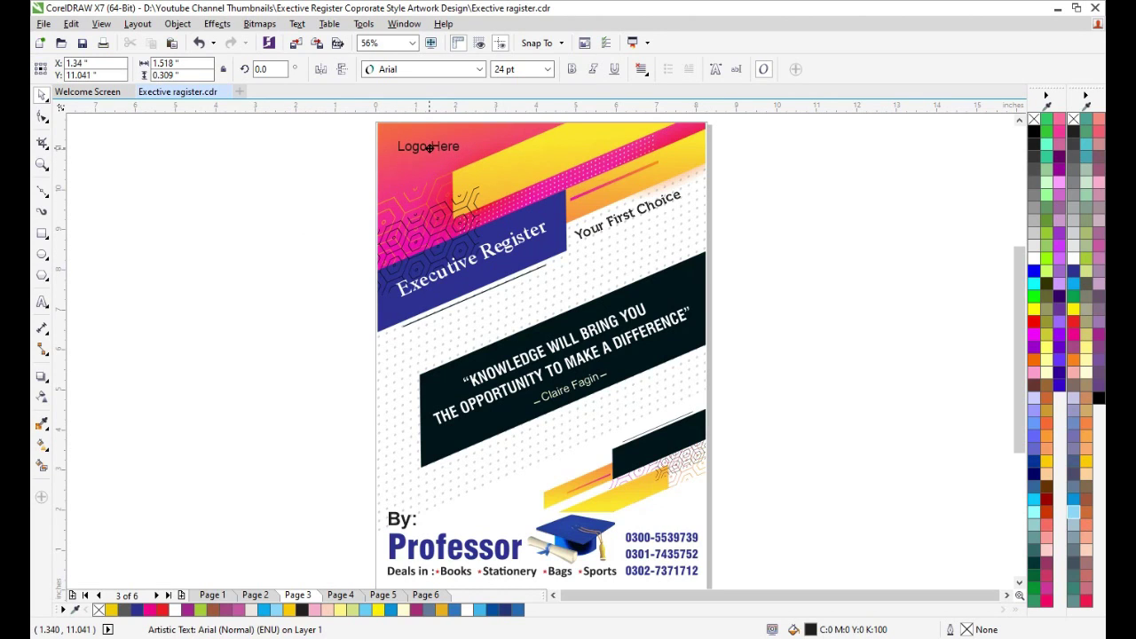
pyautogui.click(351, 194)
pyautogui.scroll(-2, 409, 271)
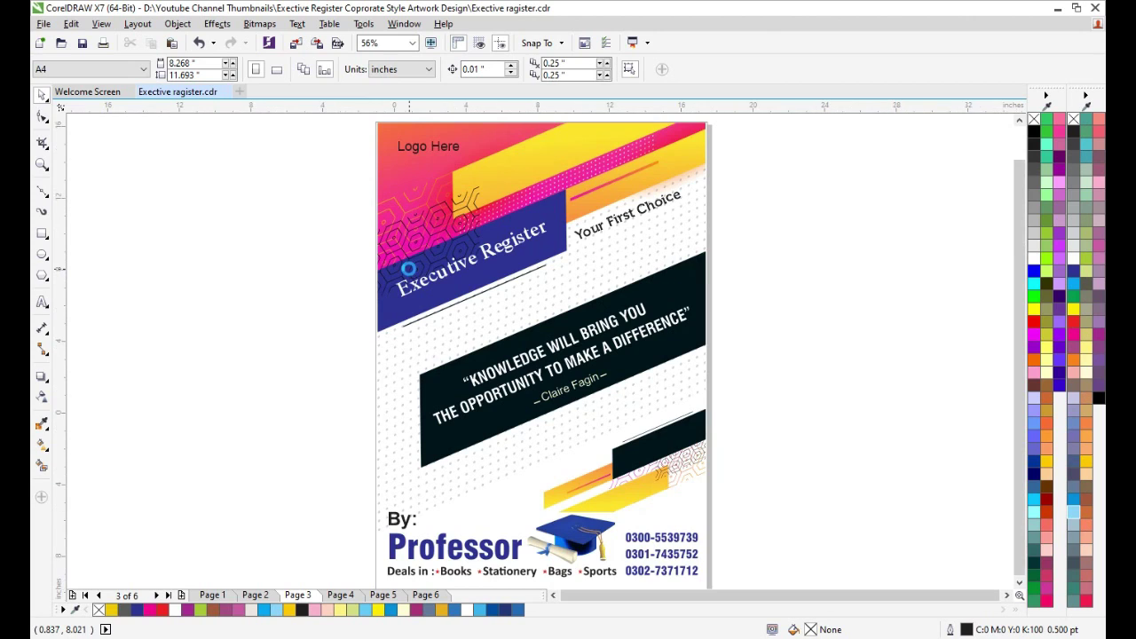
pyautogui.press('F2')
pyautogui.moveTo(362, 439); pyautogui.dragTo(586, 186)
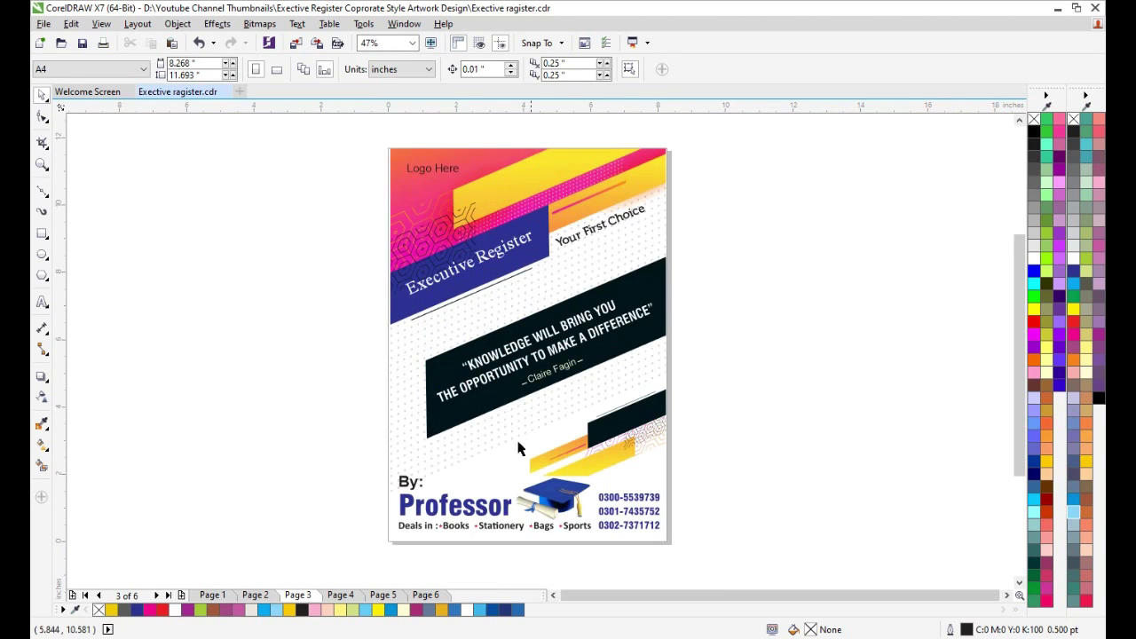
# Step: On page 4, ungroup the cover design and centre the "Executive Register" title horizontally on the cover
pyautogui.click(341, 596)
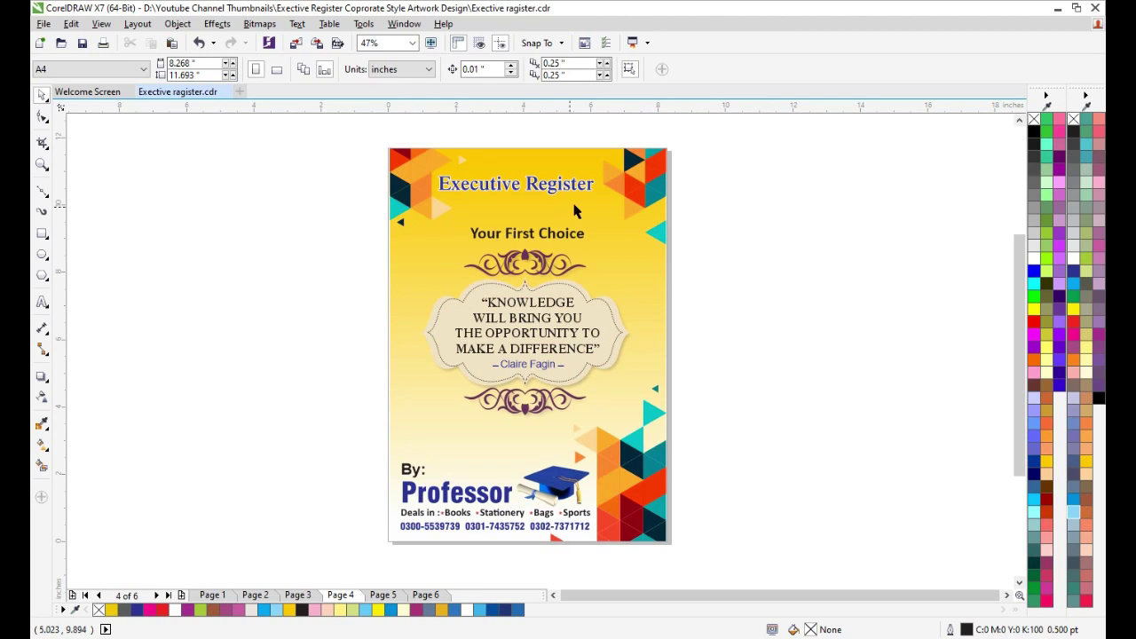
pyautogui.click(496, 187)
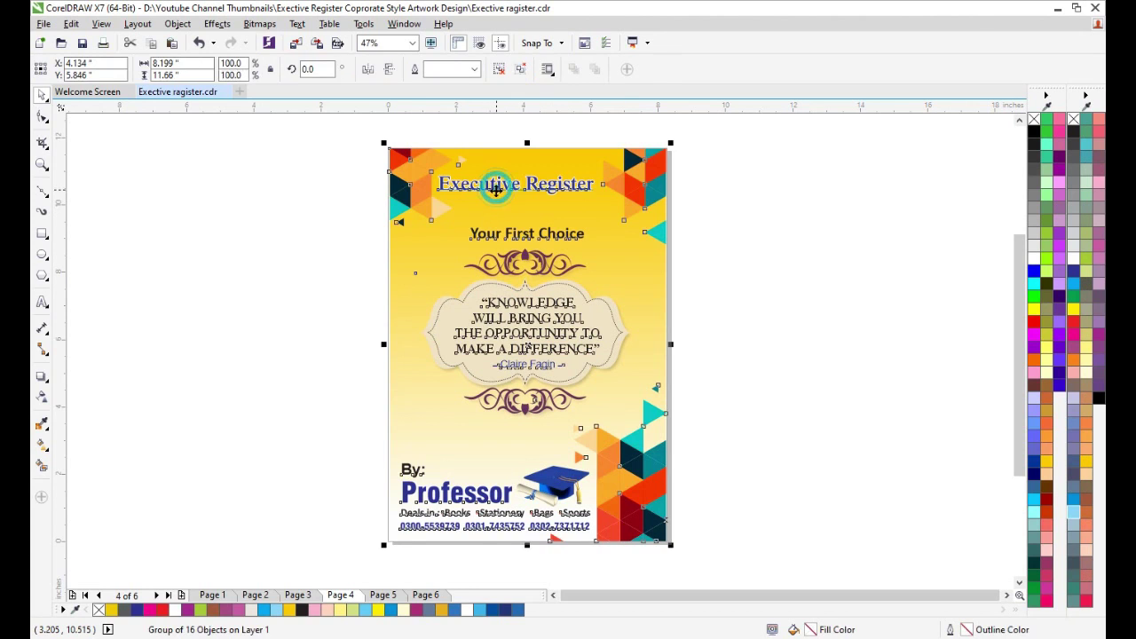
pyautogui.keyDown('ctrl'); pyautogui.click(497, 193); pyautogui.keyUp('ctrl')
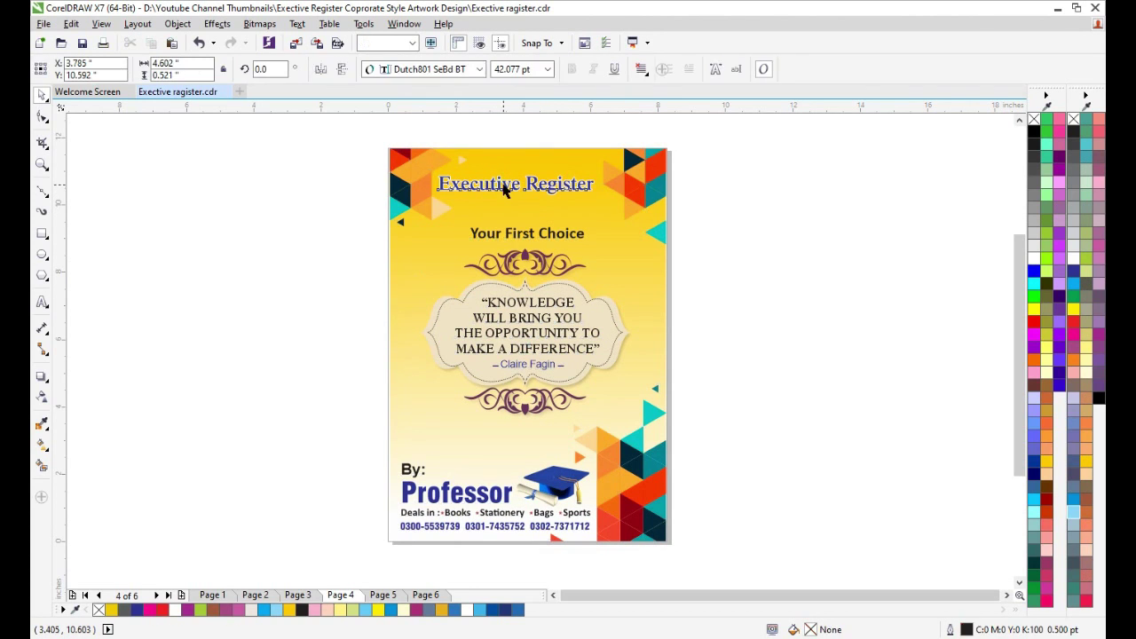
pyautogui.click(523, 253)
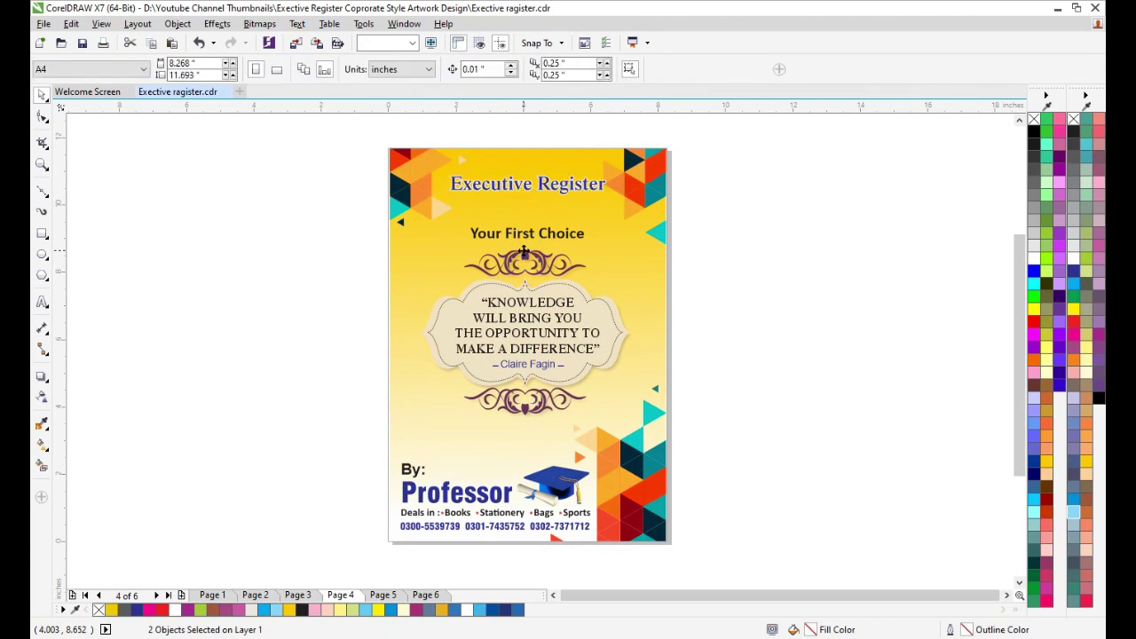
pyautogui.click(729, 280)
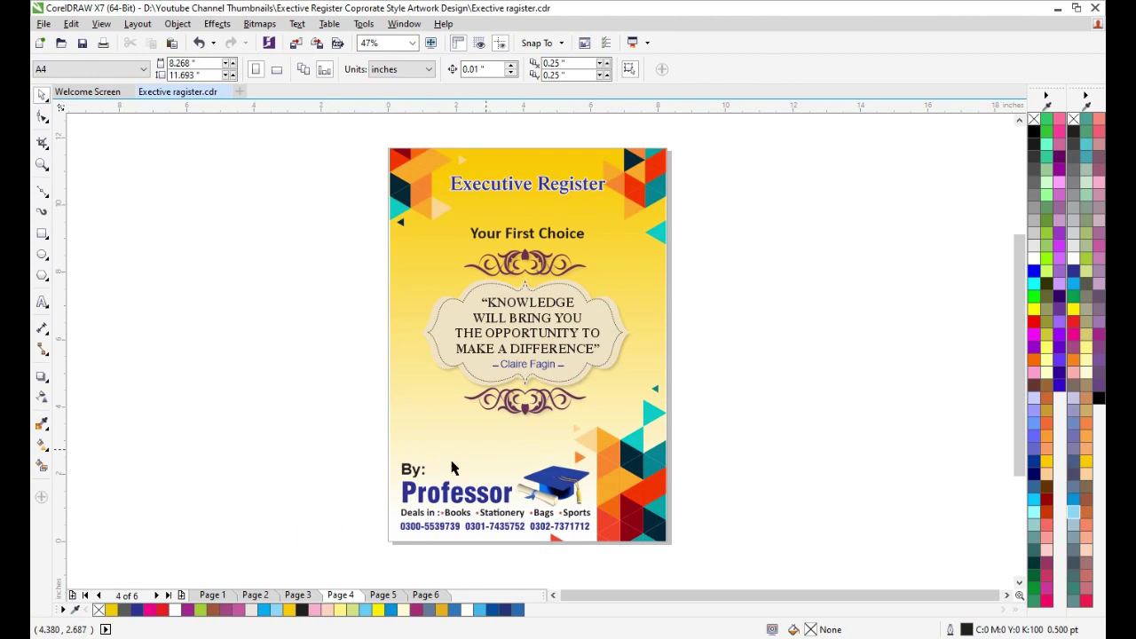
# Step: Fill the page 4 background rectangle with the turquoise #00CFC4 sampled from the triangle at the cover's right edge
pyautogui.click(394, 424)
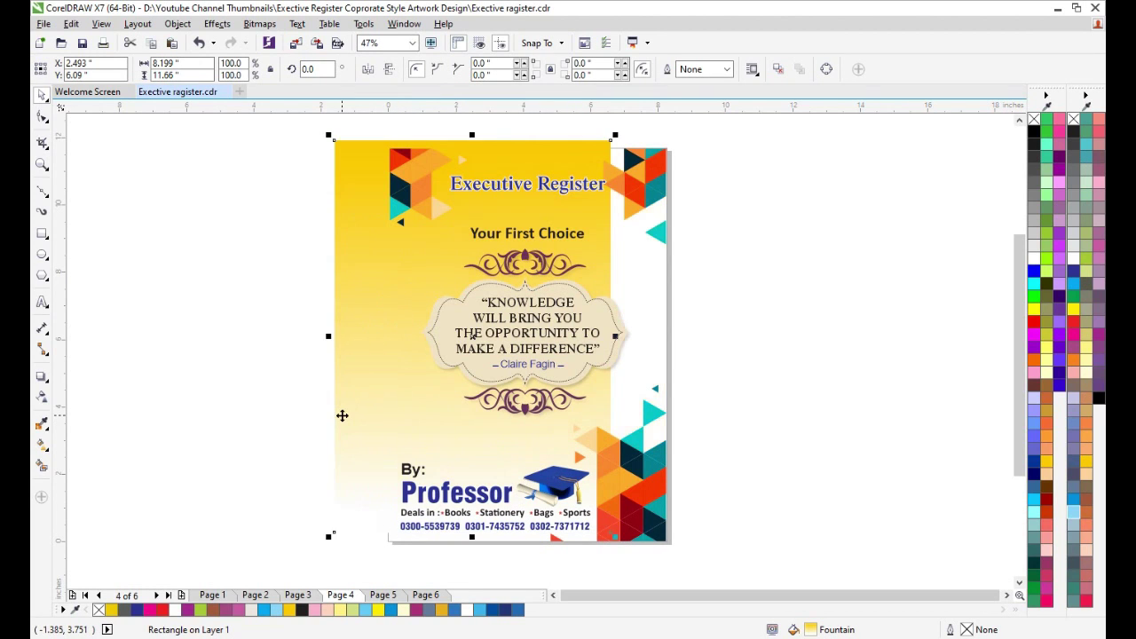
pyautogui.hotkey('ctrl', 'z')
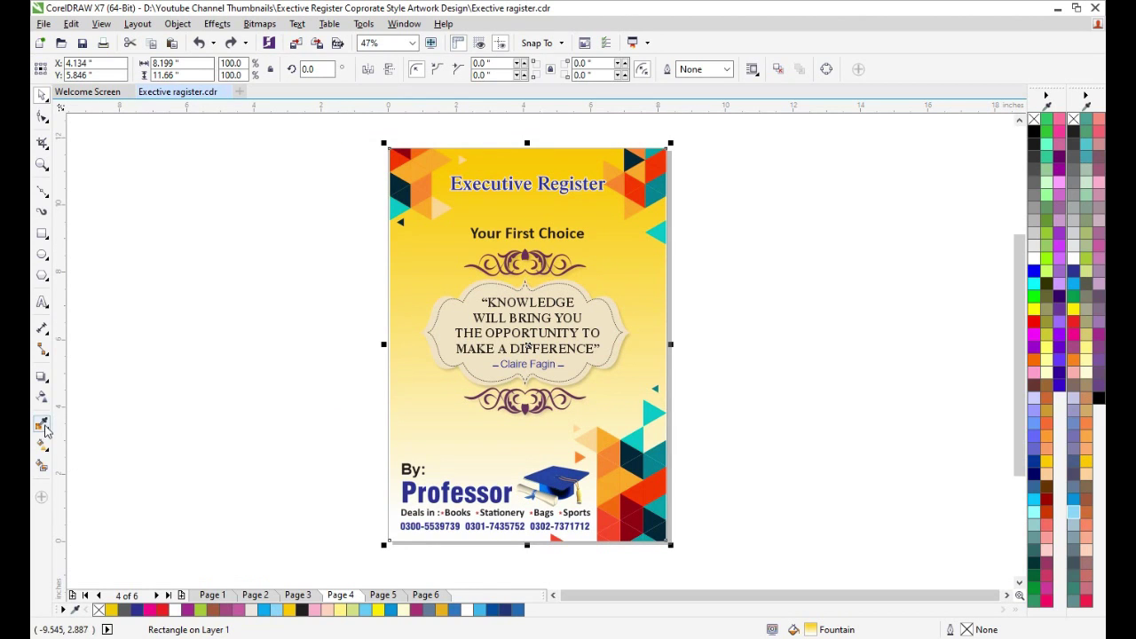
pyautogui.click(42, 424)
pyautogui.click(659, 233)
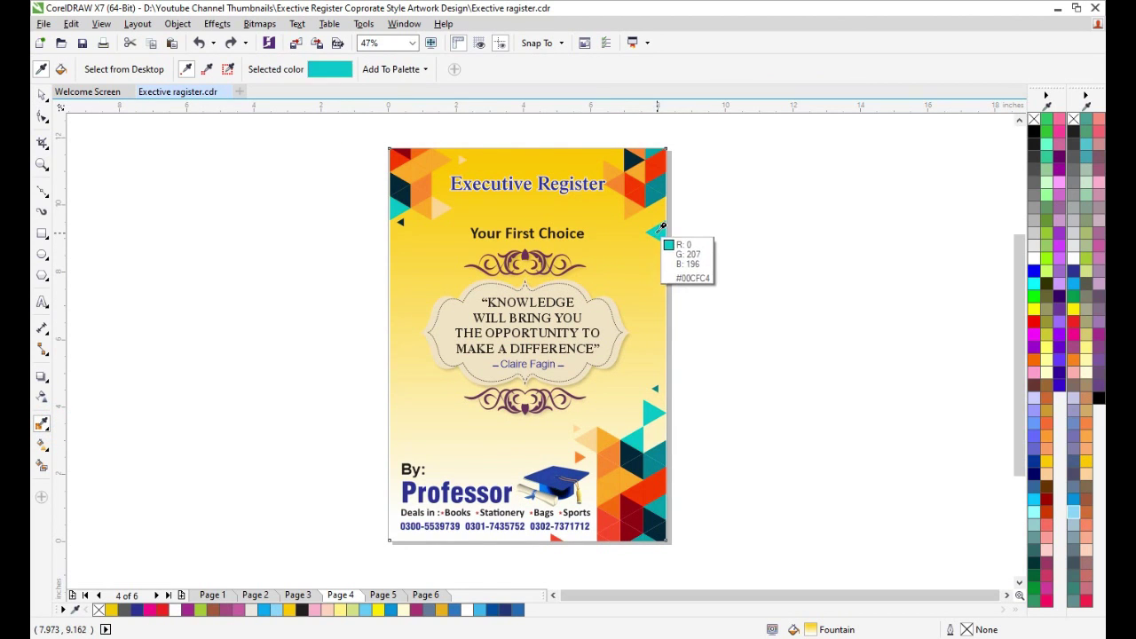
pyautogui.click(392, 307)
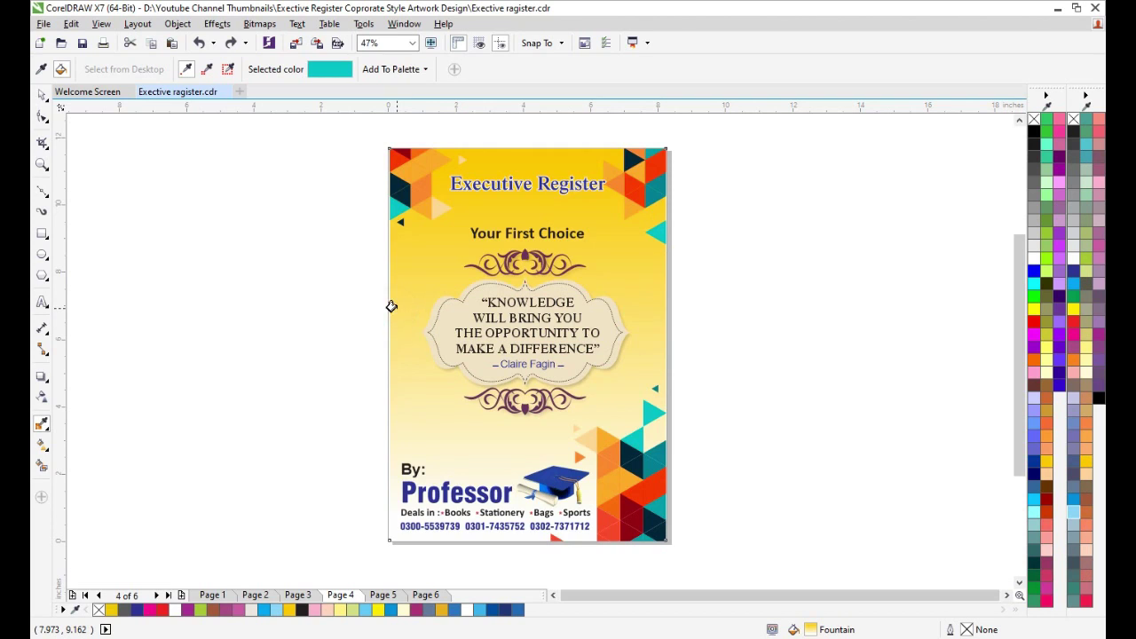
pyautogui.press('space')
pyautogui.click(399, 344)
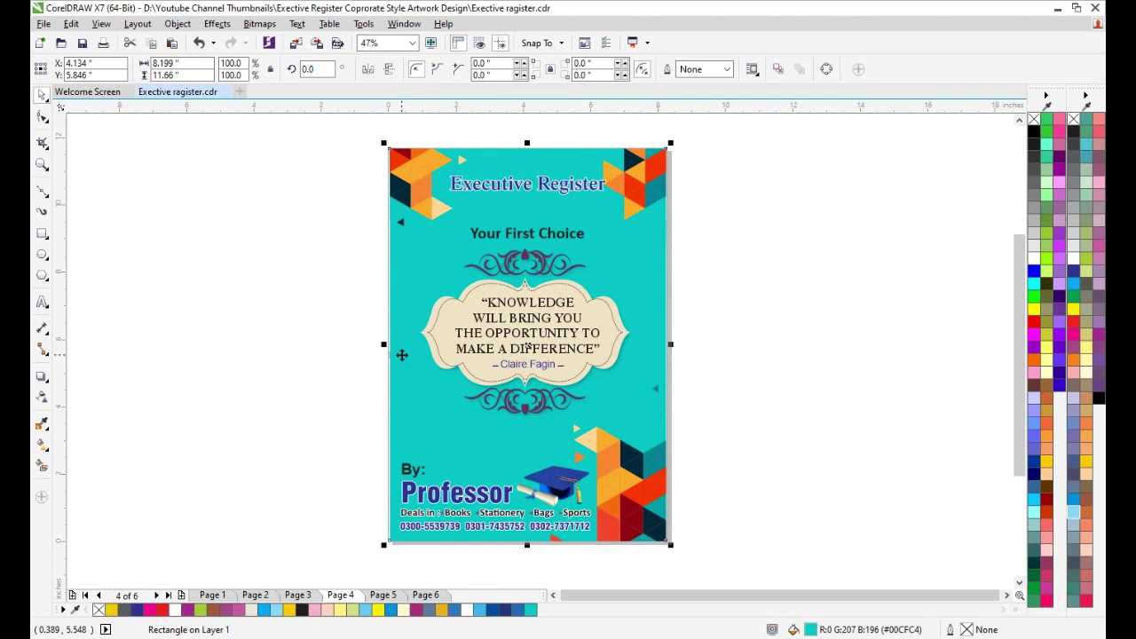
# Step: Apply a vertical gradient to the background, running from turquoise at the cover's upper edge to white at its lower edge
pyautogui.press('g')
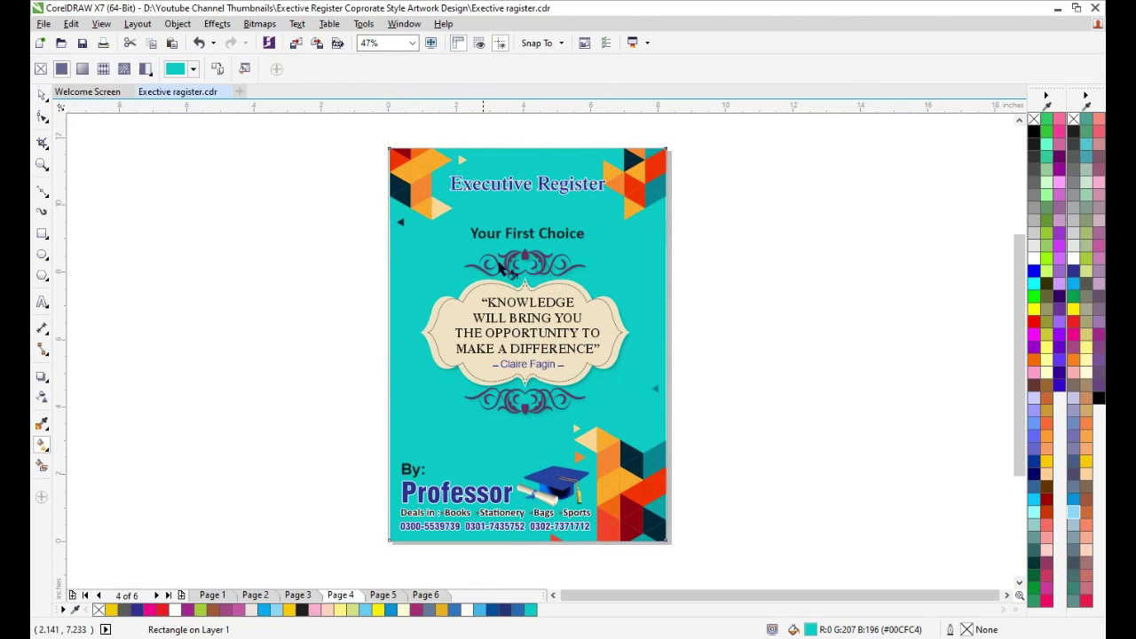
pyautogui.moveTo(534, 507); pyautogui.dragTo(540, 538)
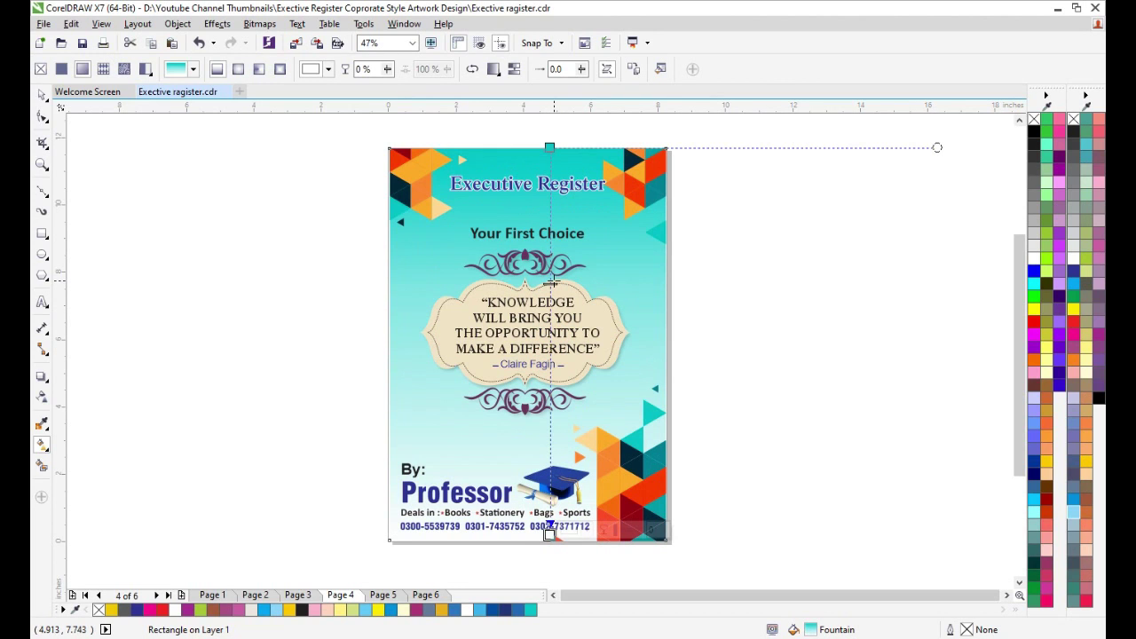
pyautogui.press('space')
pyautogui.press('space')
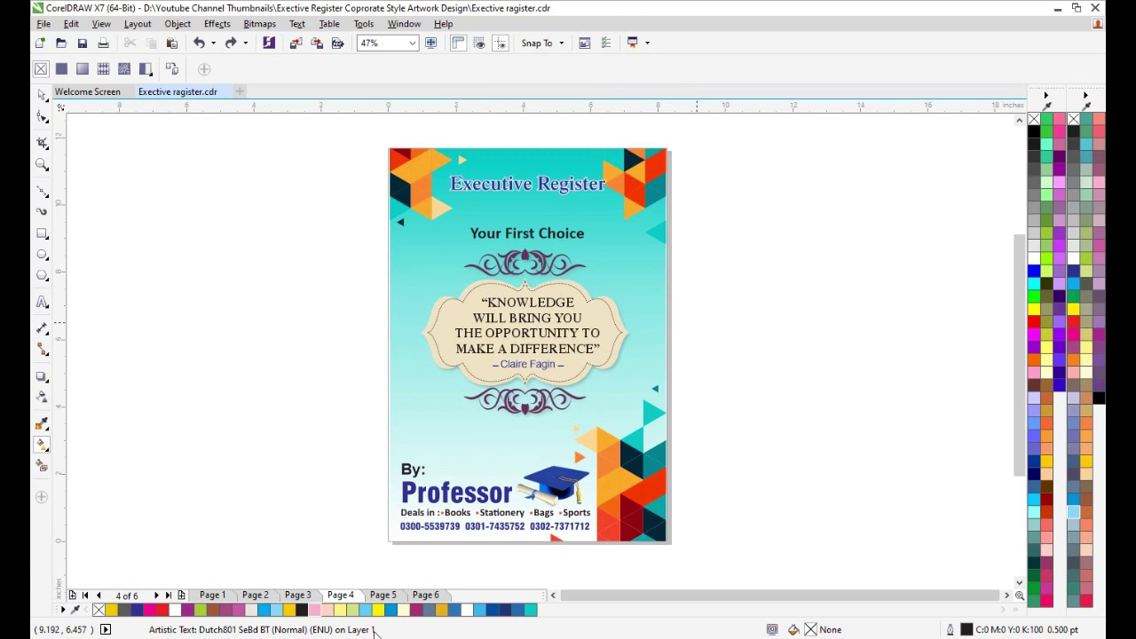
# Step: Try pink and red as the start colour of the background gradient
pyautogui.click(643, 346)
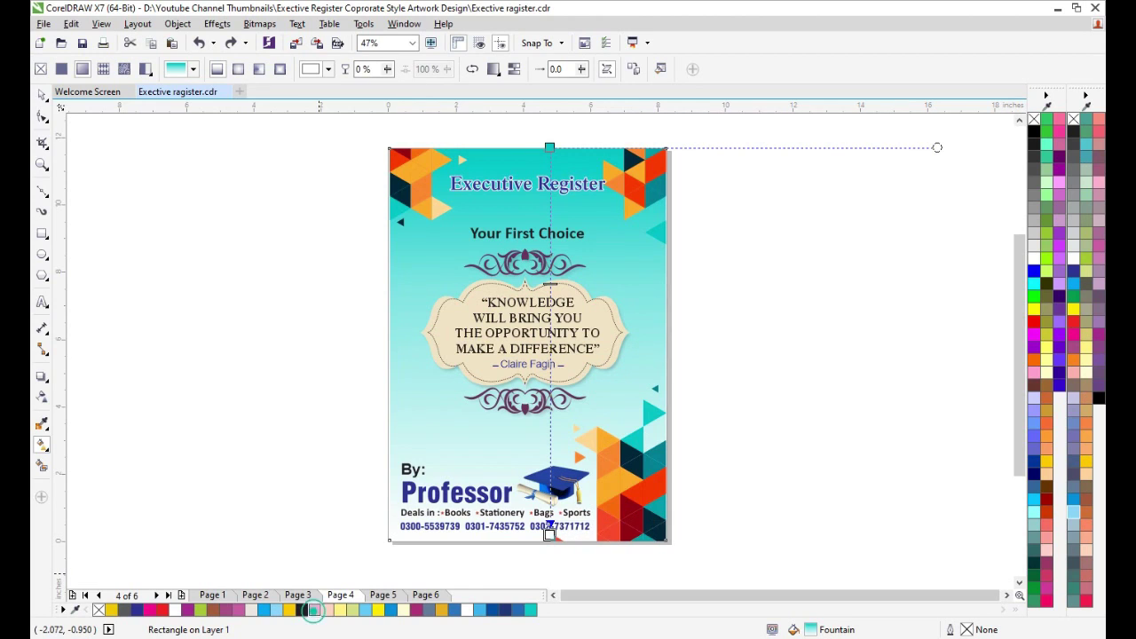
pyautogui.moveTo(550, 146); pyautogui.dragTo(550, 147)
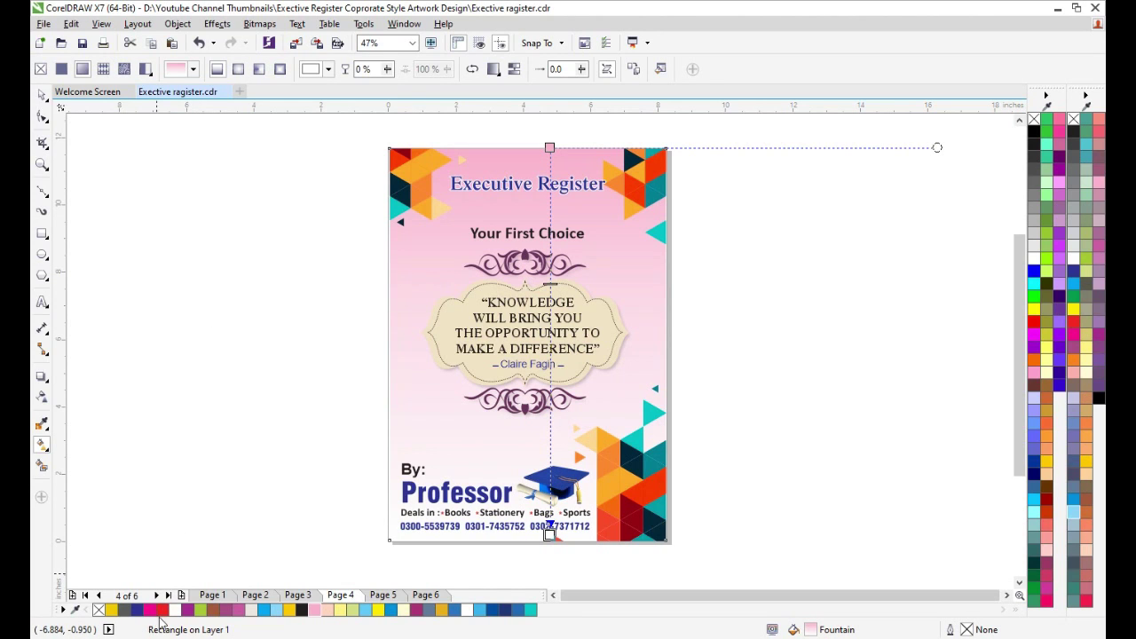
pyautogui.moveTo(177, 486); pyautogui.dragTo(399, 139)
pyautogui.moveTo(544, 160); pyautogui.dragTo(547, 148)
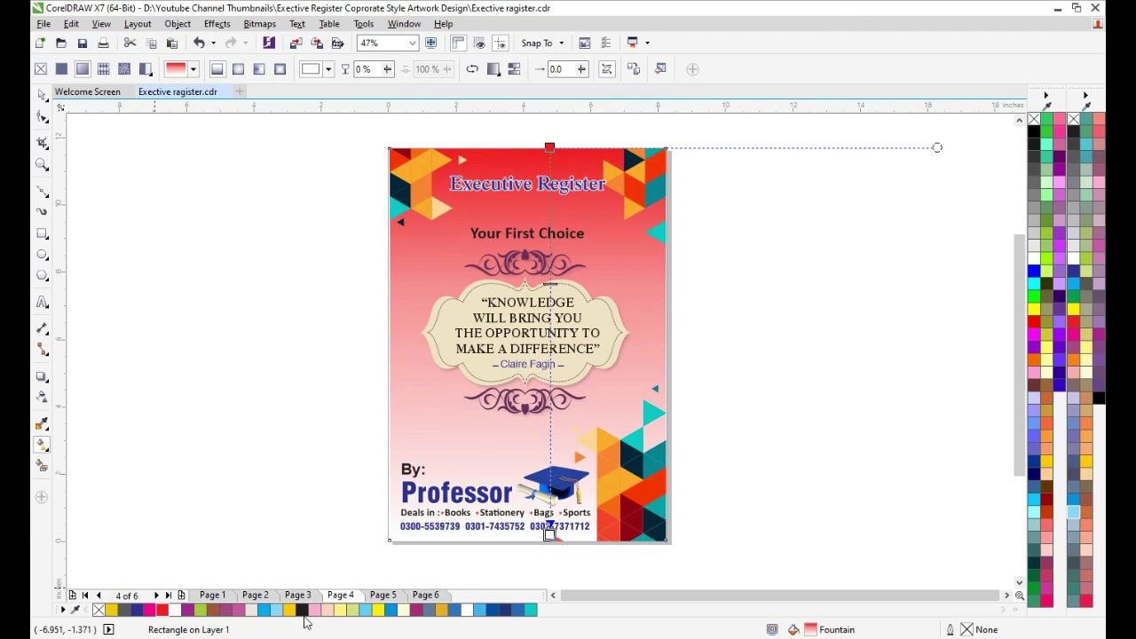
# Step: Set the background gradient's start colour to yellow and its end colour to turquoise
pyautogui.moveTo(112, 610); pyautogui.dragTo(550, 151)
pyautogui.click(670, 334)
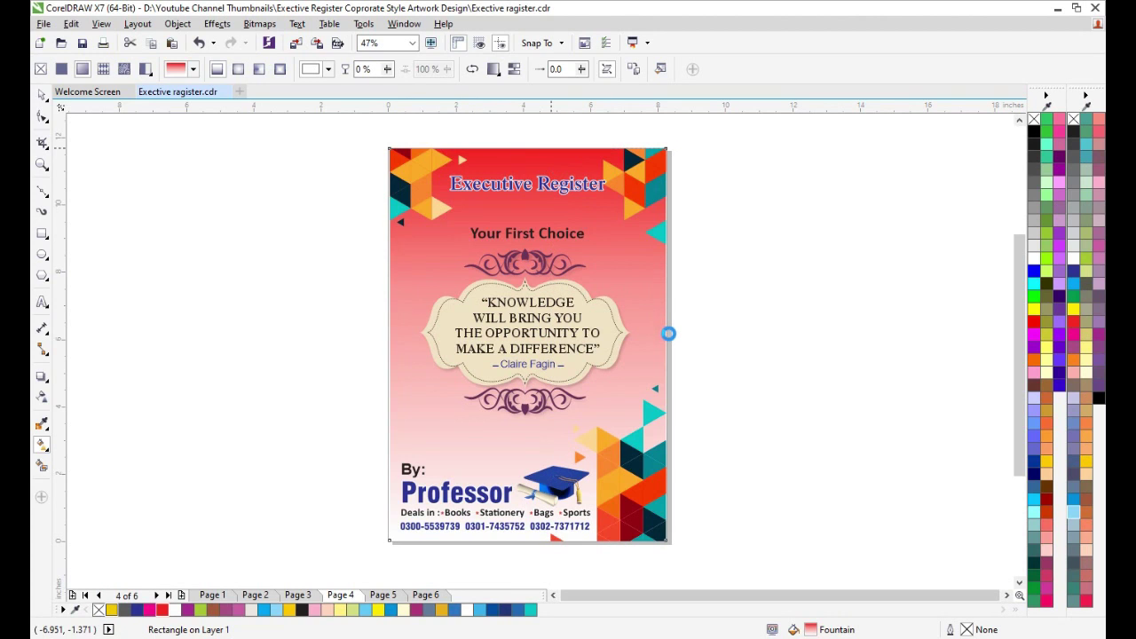
pyautogui.click(532, 613)
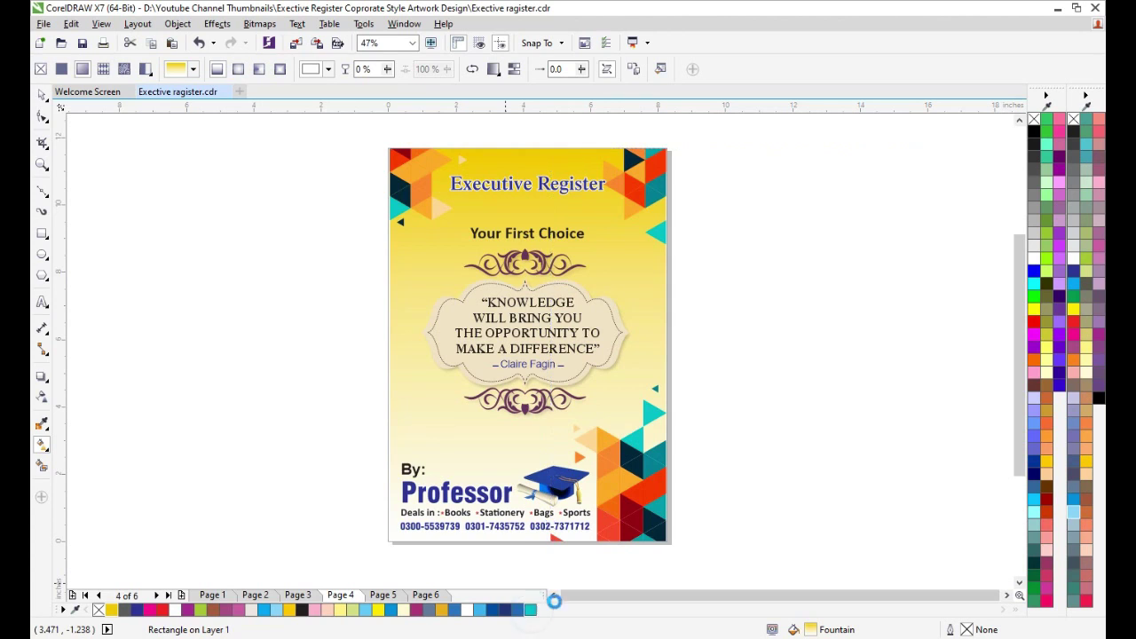
pyautogui.press('space')
pyautogui.press('Escape')
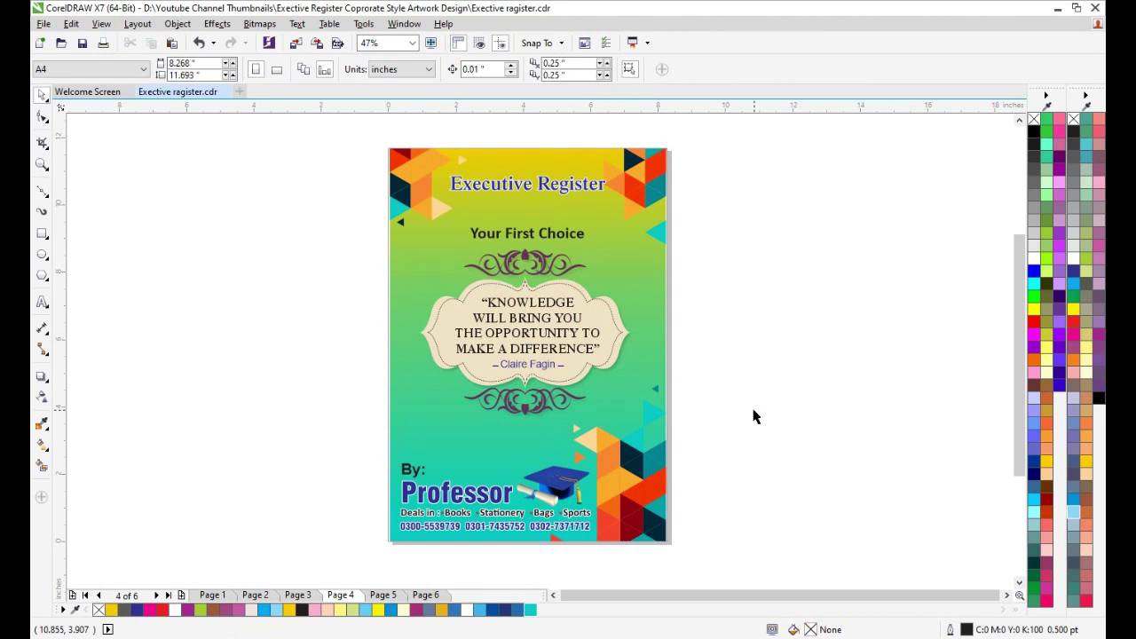
# Step: Open page 5 and ungroup the blue register cover design
pyautogui.click(383, 596)
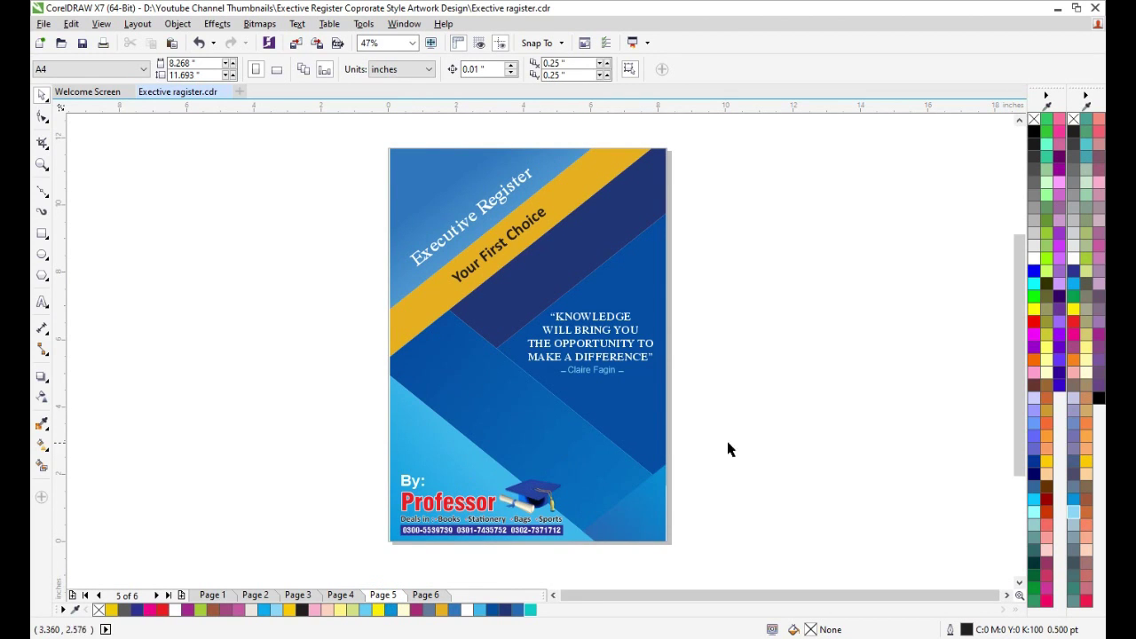
pyautogui.click(784, 409)
pyautogui.click(524, 423)
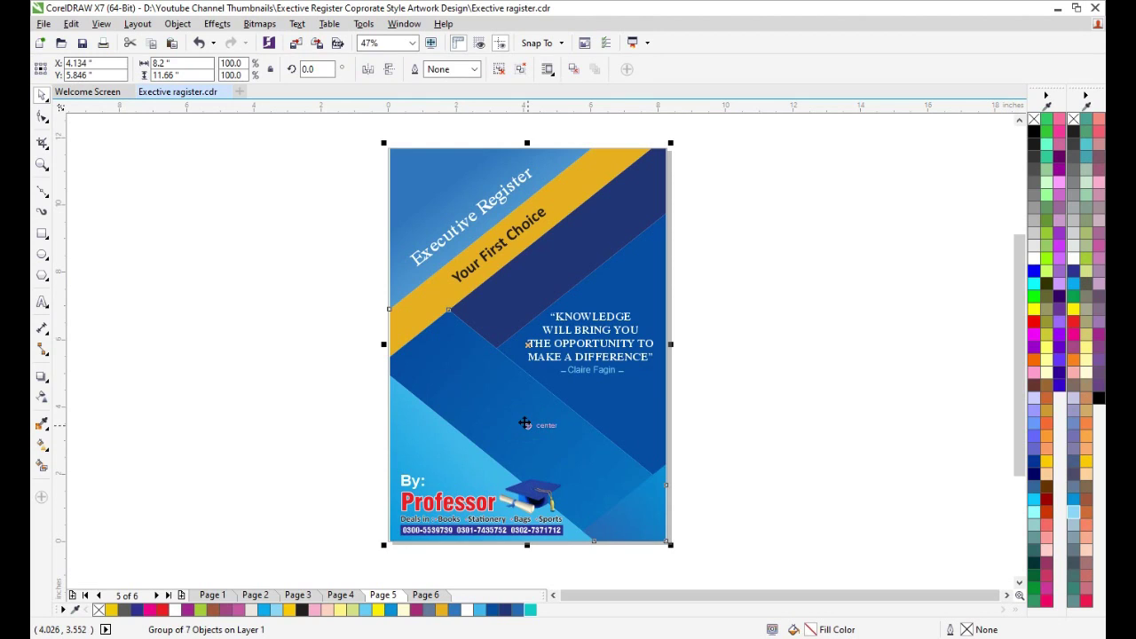
pyautogui.hotkey('ctrl', 'u')
pyautogui.press('Escape')
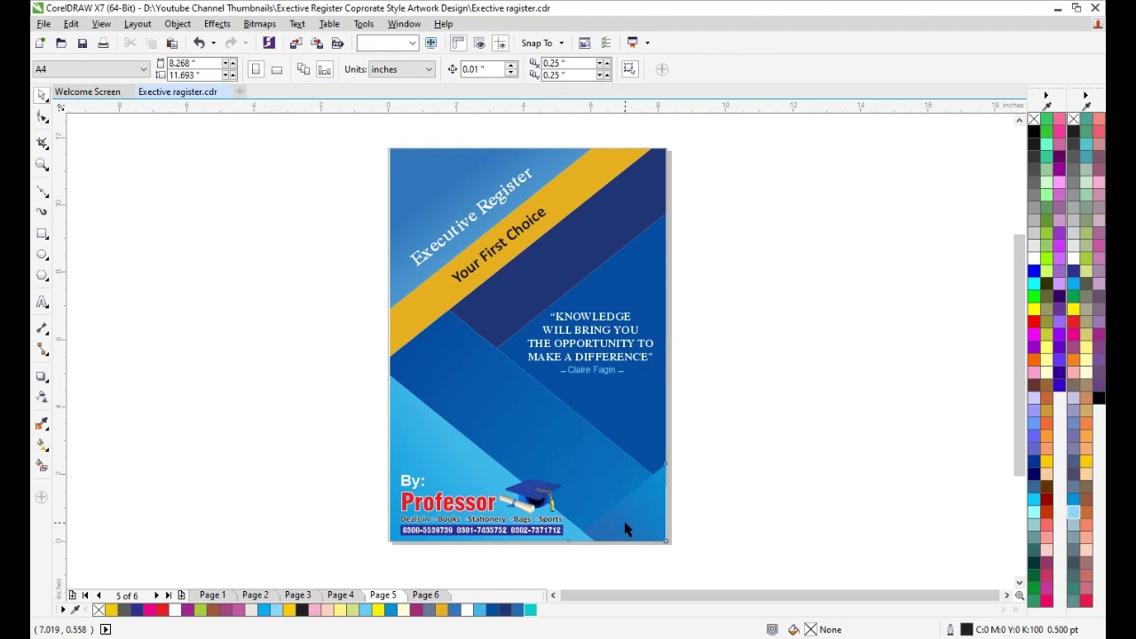
# Step: Recolour the cover's lower corner triangle and the diagonal "Your First Choice" band with gold #CC9933
pyautogui.click(625, 529)
pyautogui.click(441, 612)
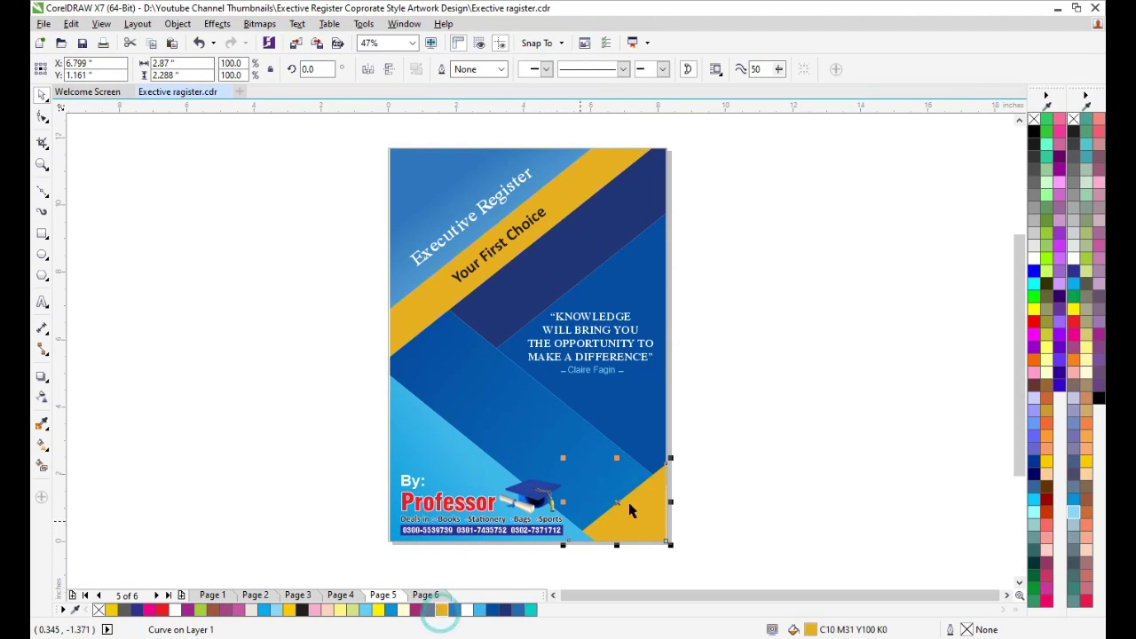
pyautogui.click(771, 418)
pyautogui.click(663, 500)
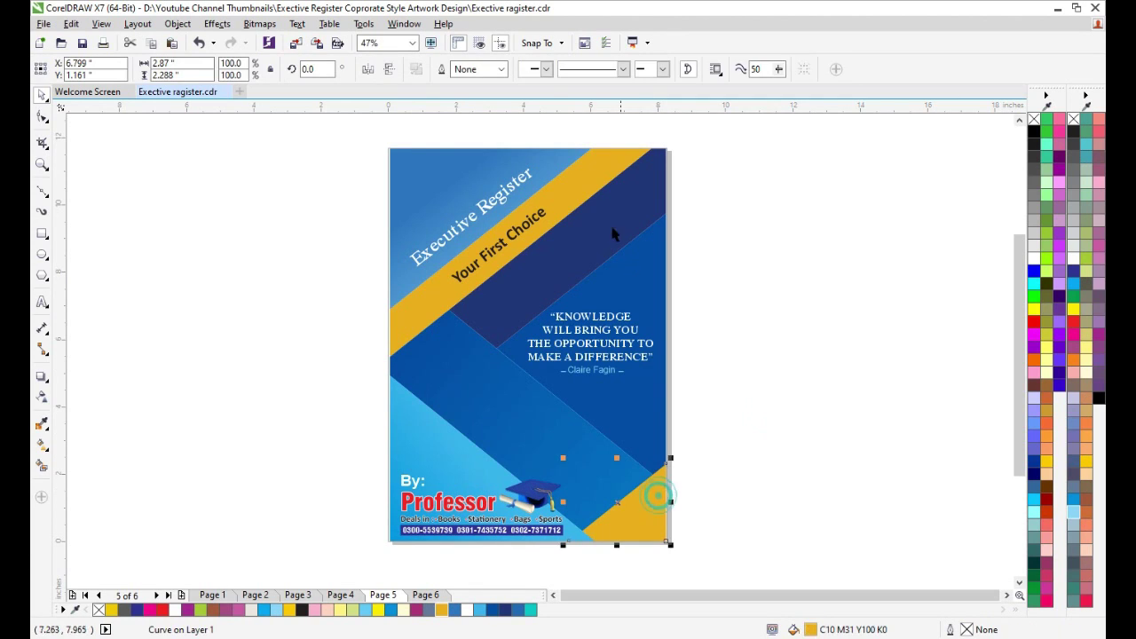
pyautogui.keyDown('shift'); pyautogui.click(622, 173); pyautogui.keyUp('shift')
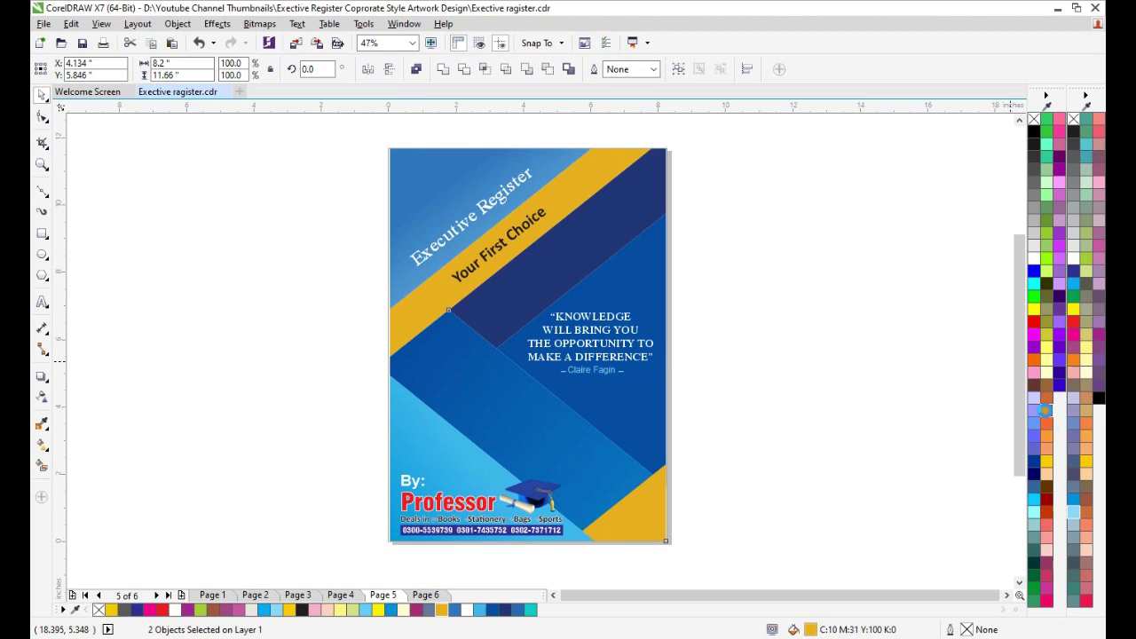
pyautogui.click(1048, 414)
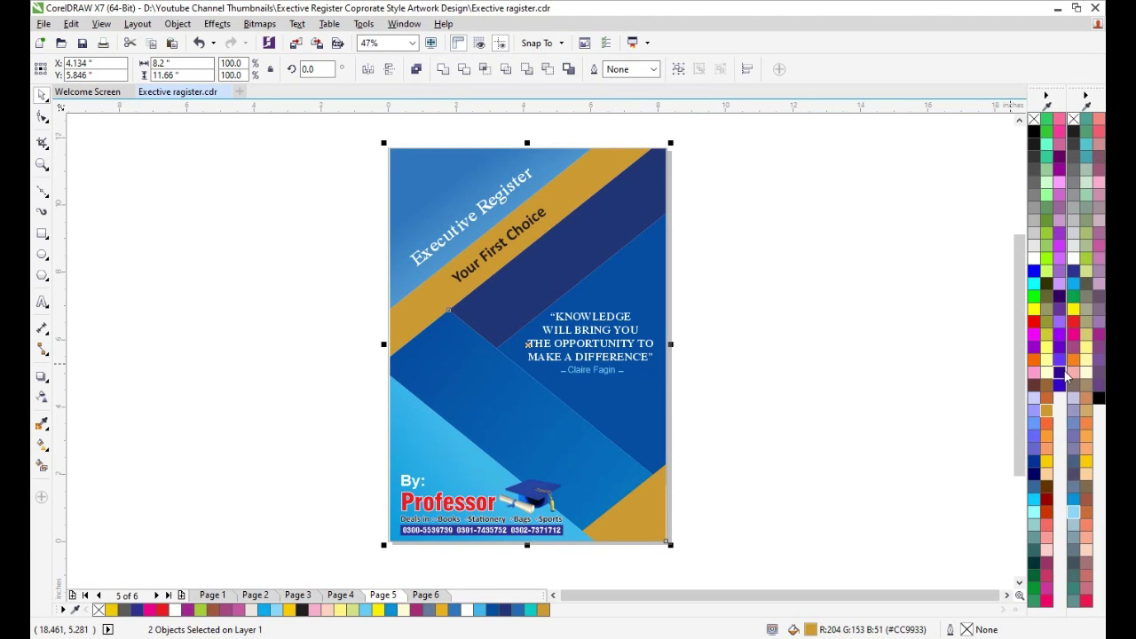
pyautogui.click(858, 363)
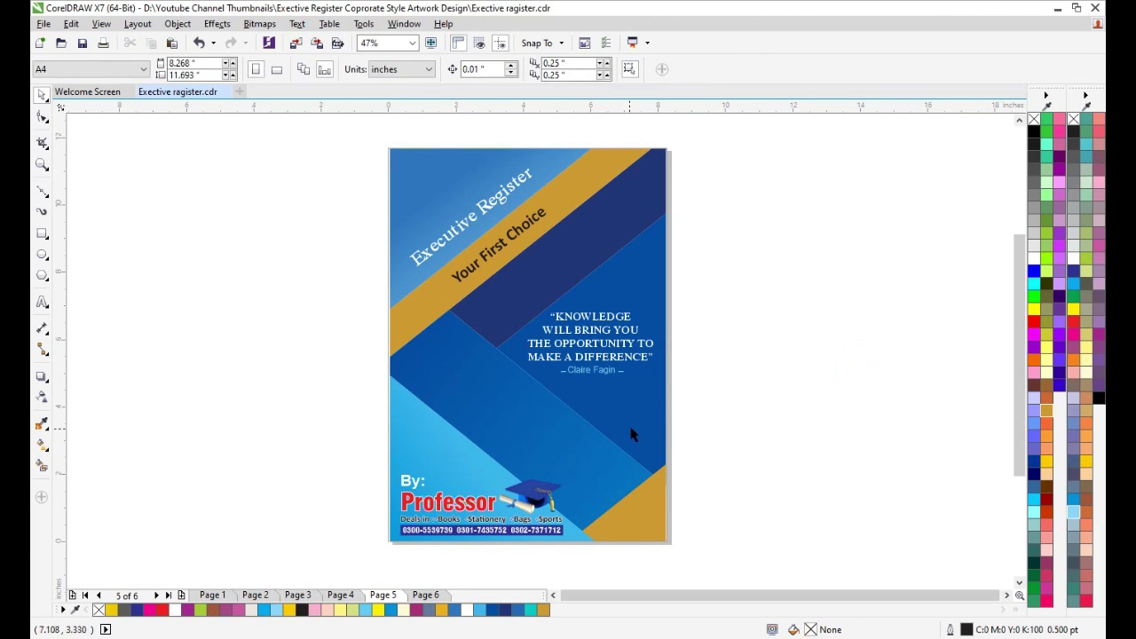
# Step: Fill the shape behind the "Knowledge will bring you" quote with dark brown #663333
pyautogui.click(640, 423)
pyautogui.click(1034, 383)
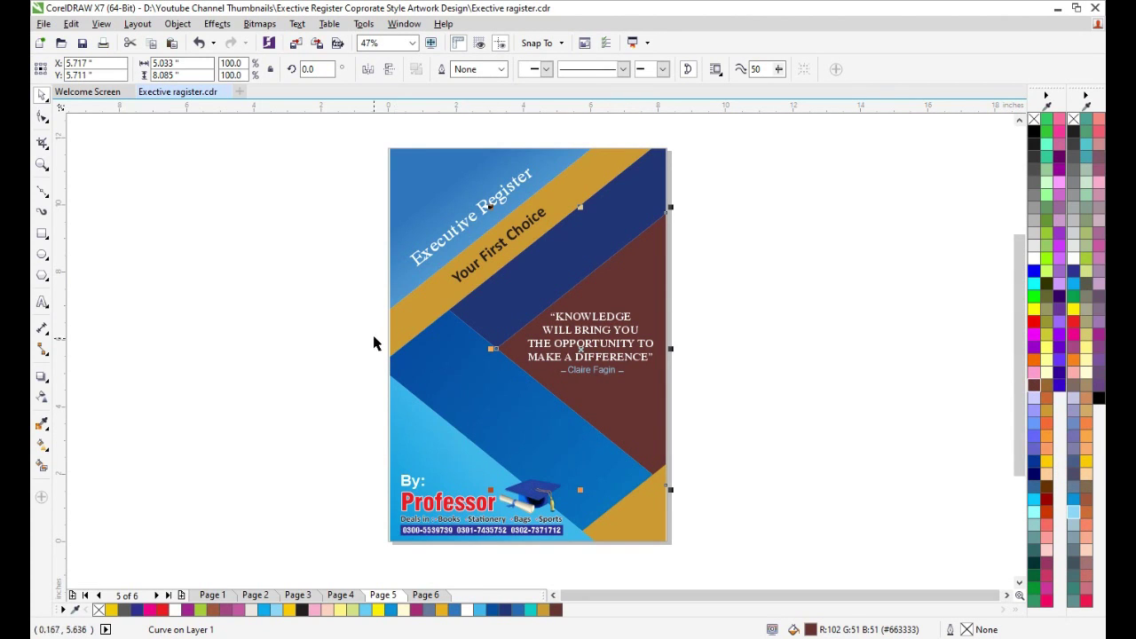
pyautogui.click(313, 322)
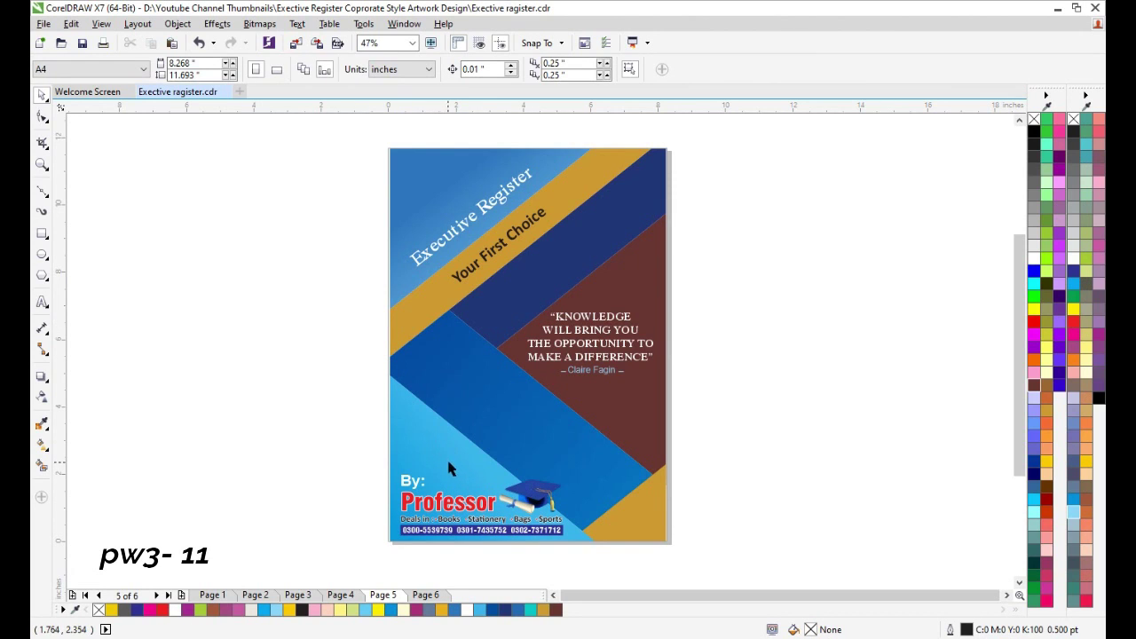
# Step: Copy the outline pen, outline colour and fill of the light blue lower corner shape onto the upper corner shape behind "Executive Register"
pyautogui.click(449, 469)
pyautogui.click(451, 180)
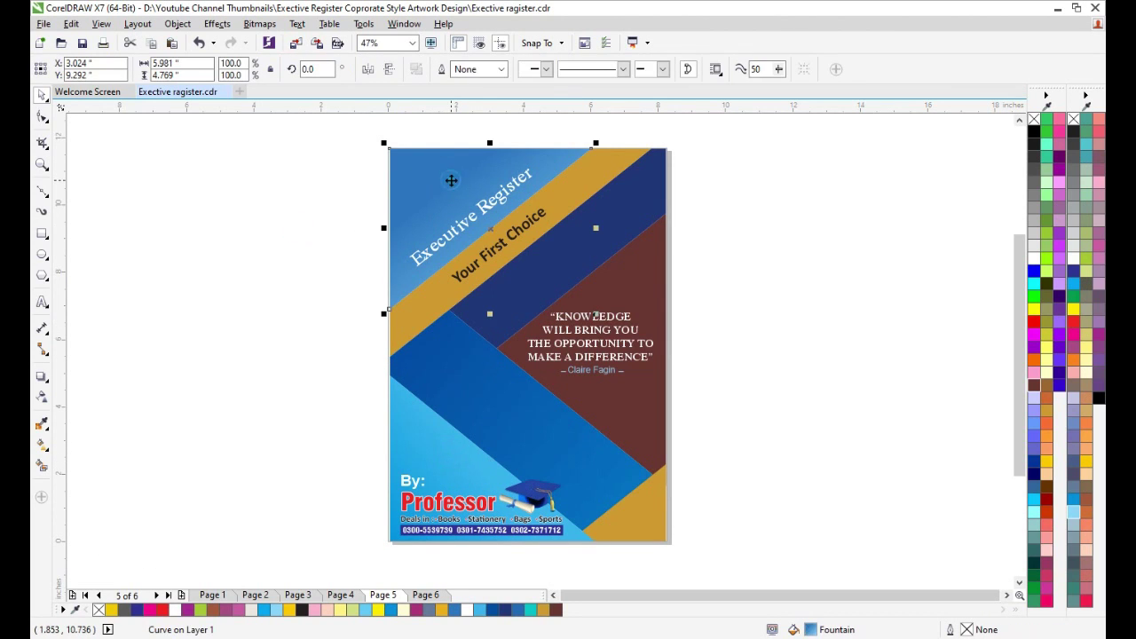
pyautogui.hotkey('alt', 'e')
pyautogui.press('m')
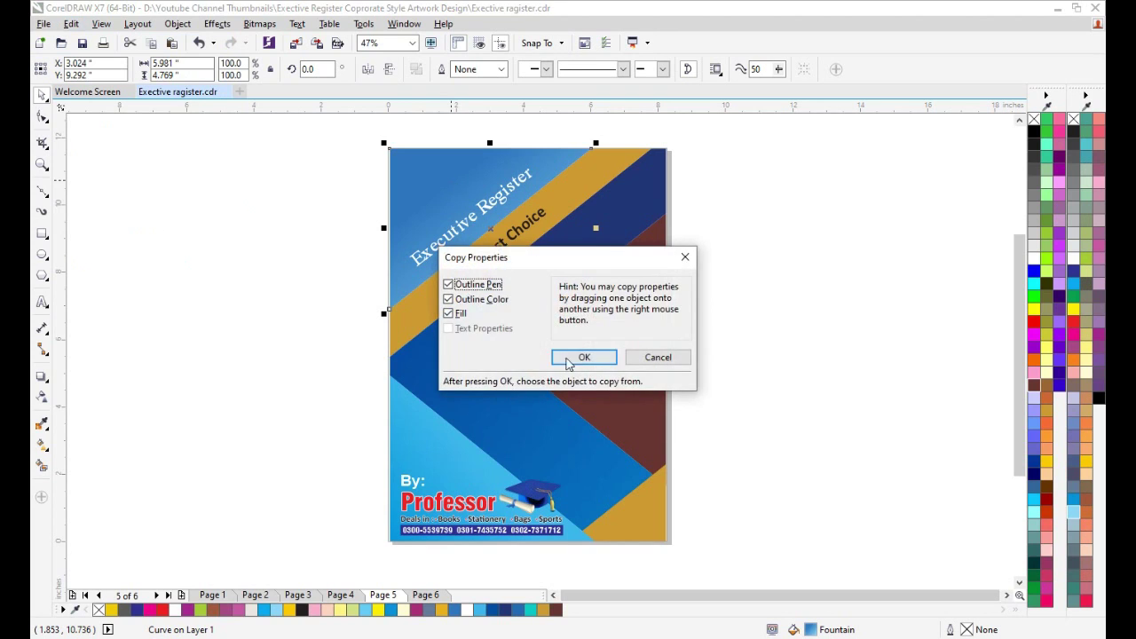
pyautogui.click(574, 357)
pyautogui.click(444, 451)
pyautogui.click(305, 246)
# Step: Redirect the upper corner shape's gradient so it runs diagonally from light blue at the cover's corner to darker blue towards the gold band
pyautogui.click(430, 211)
pyautogui.press('g')
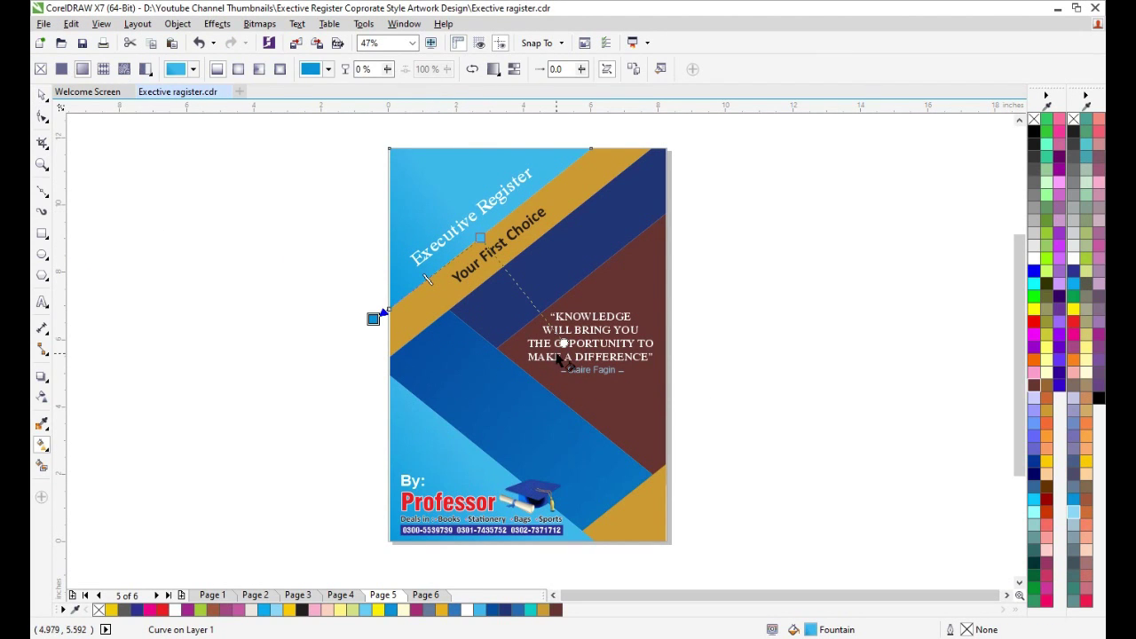
pyautogui.moveTo(373, 318); pyautogui.dragTo(554, 362)
pyautogui.moveTo(480, 238); pyautogui.dragTo(404, 164)
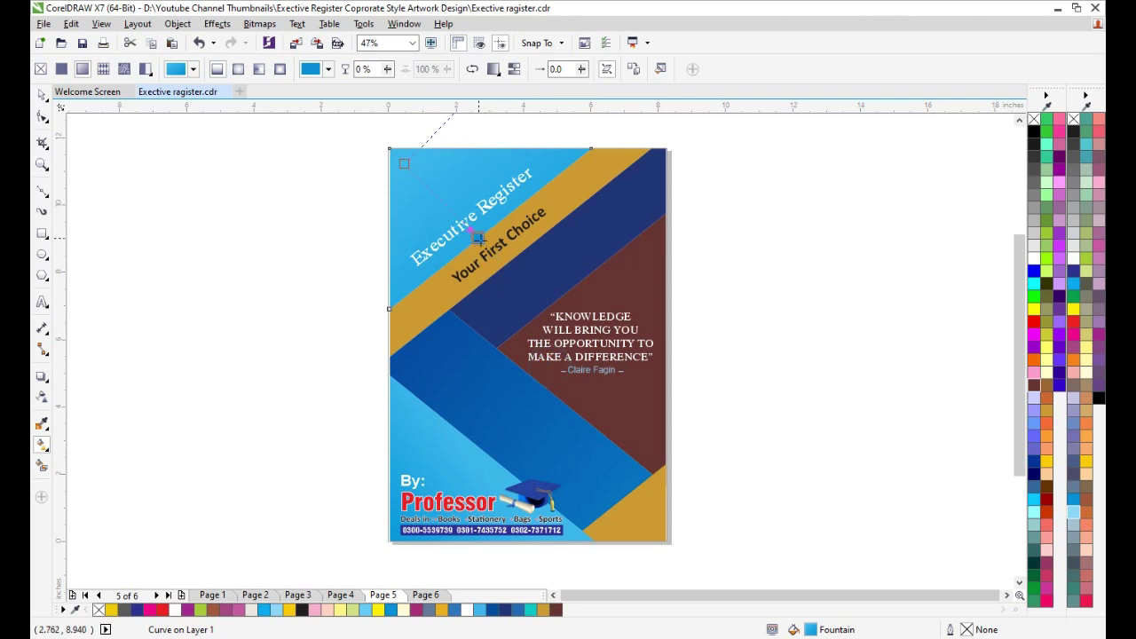
pyautogui.moveTo(553, 364); pyautogui.dragTo(478, 239)
# Step: Add the text "Logo" in Arial, enlarge it to about 45 pt and place it in the cover's upper corner above "Executive Register"
pyautogui.press('F2')
pyautogui.moveTo(322, 346); pyautogui.dragTo(627, 106)
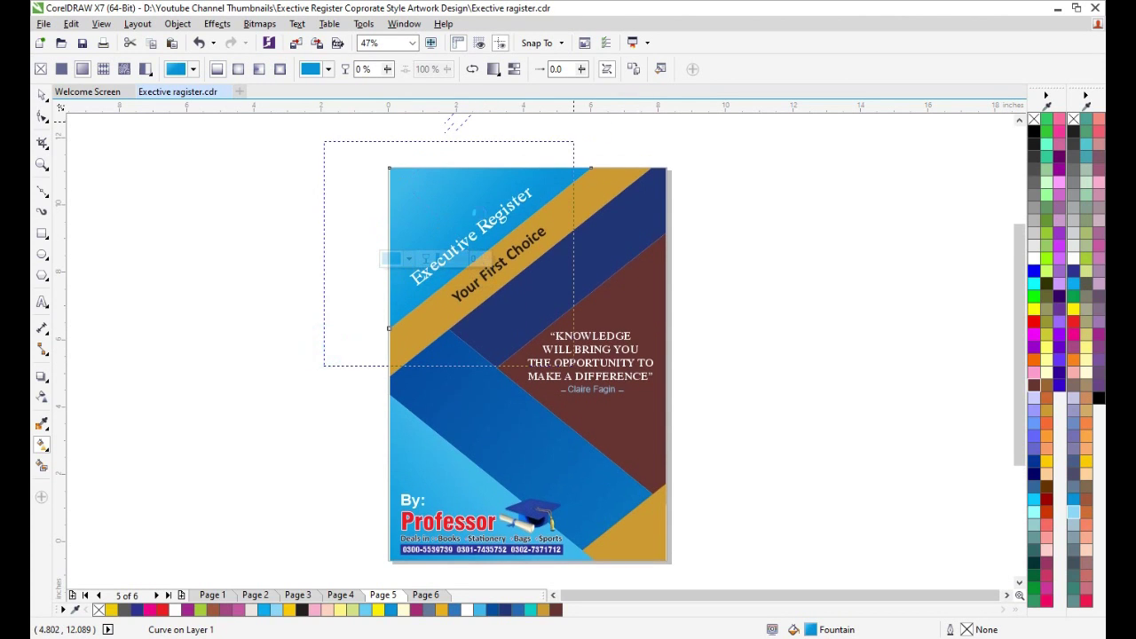
pyautogui.press('space')
pyautogui.press('F8')
pyautogui.click(287, 265)
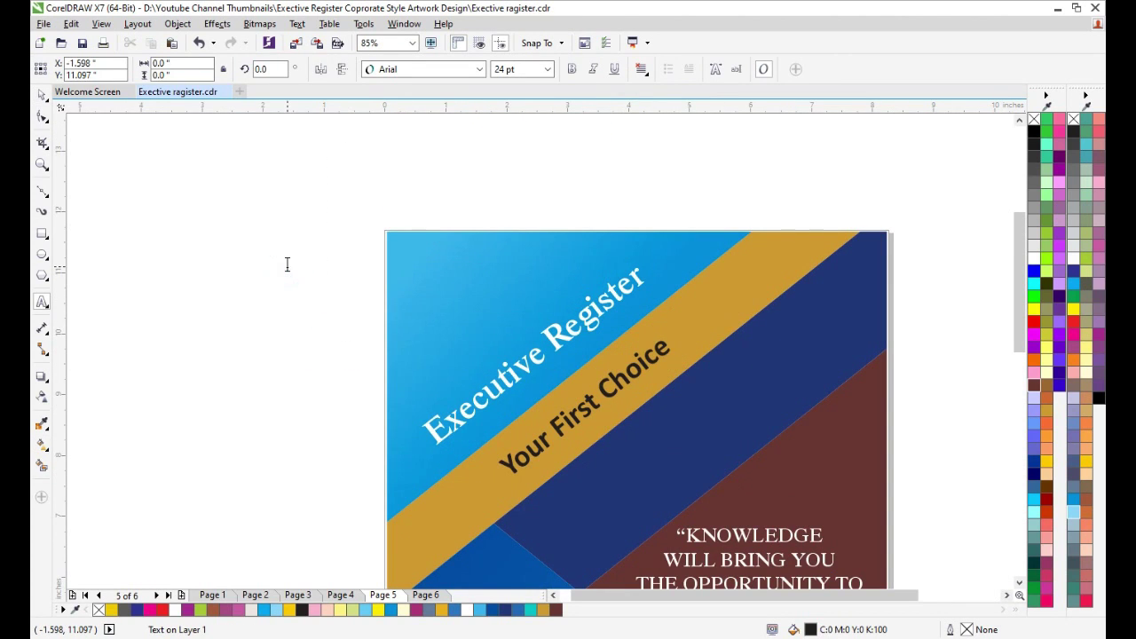
pyautogui.click(288, 264)
pyautogui.write('Logo')
pyautogui.hotkey('ctrl', 'space')
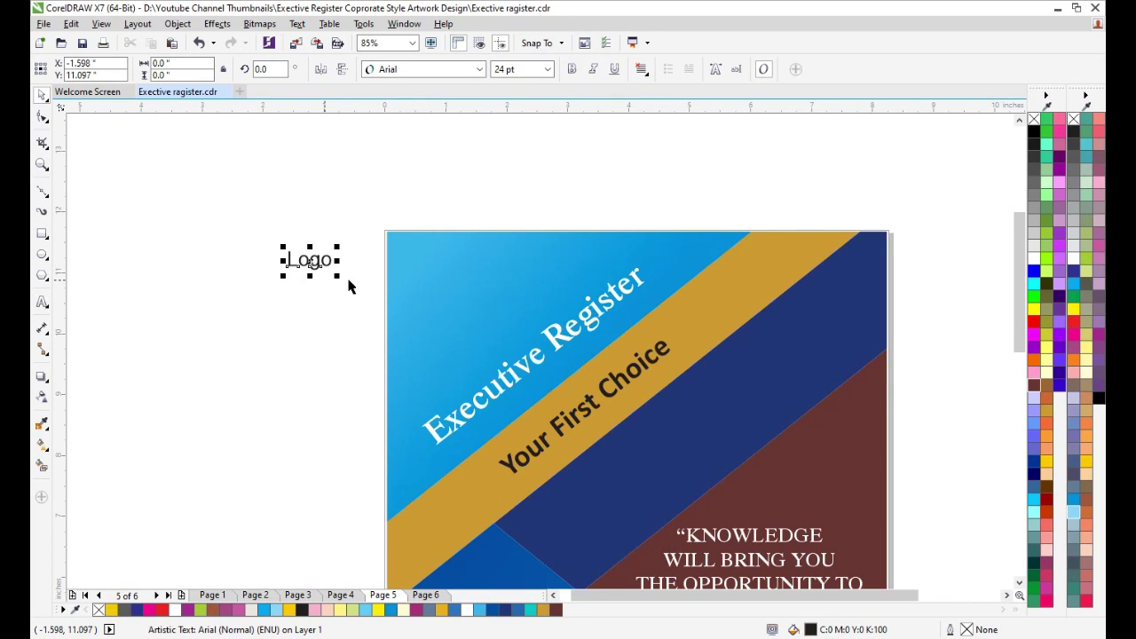
pyautogui.moveTo(339, 278); pyautogui.dragTo(470, 285)
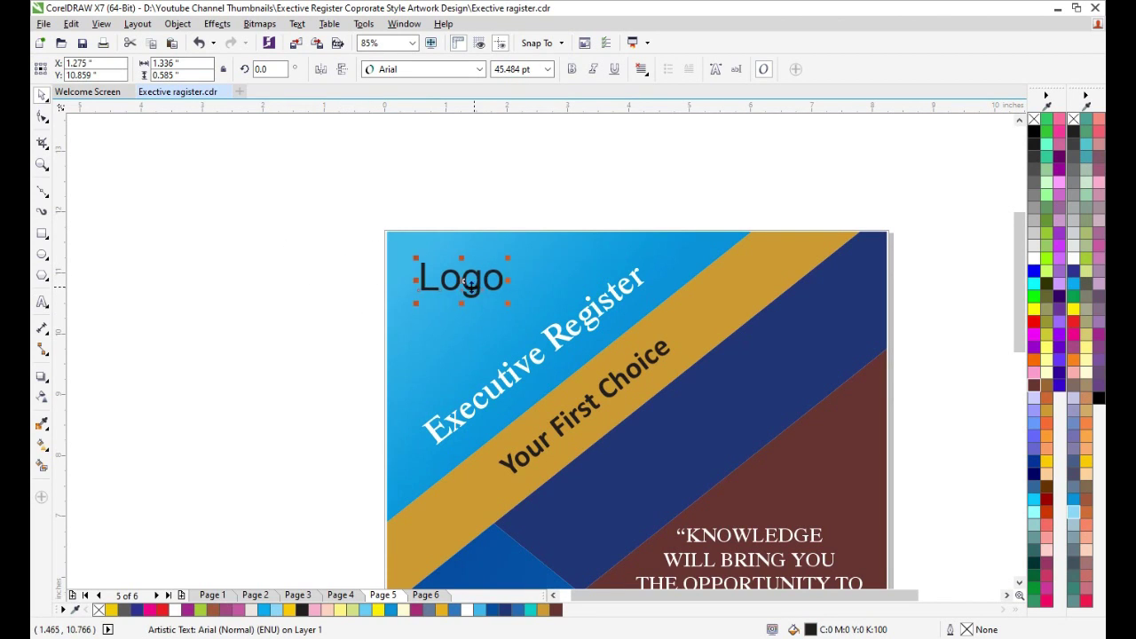
pyautogui.click(299, 298)
# Step: Open page 6 and narrow the "Executive Register" title to about 3.78 inches wide, in line with the logo block below it
pyautogui.scroll(-4, 376, 276)
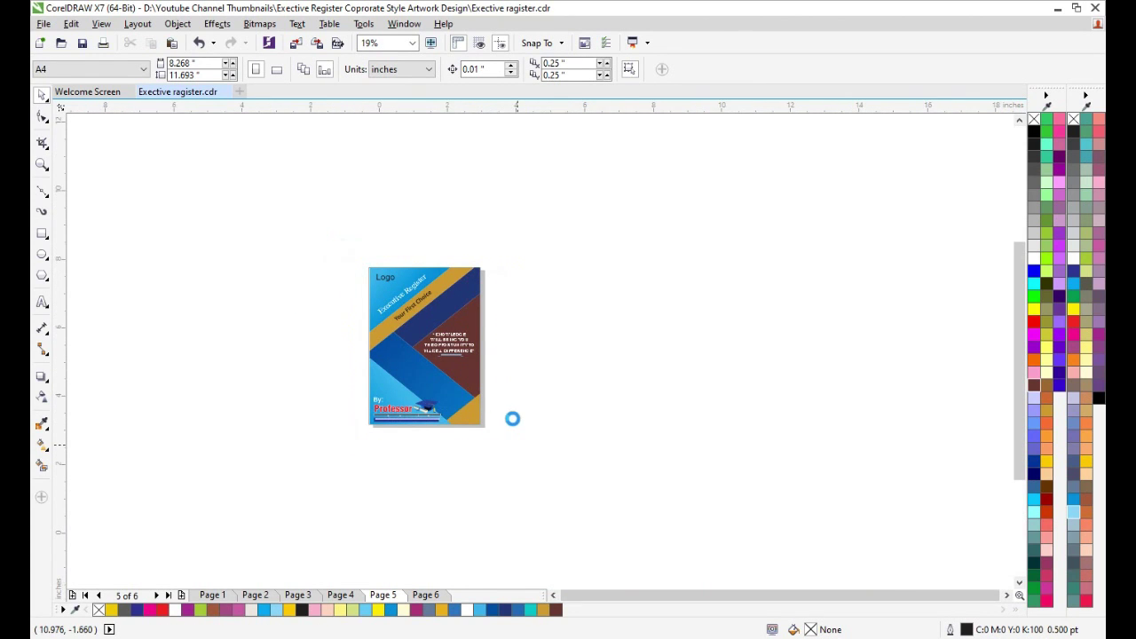
pyautogui.press('F4')
pyautogui.click(426, 594)
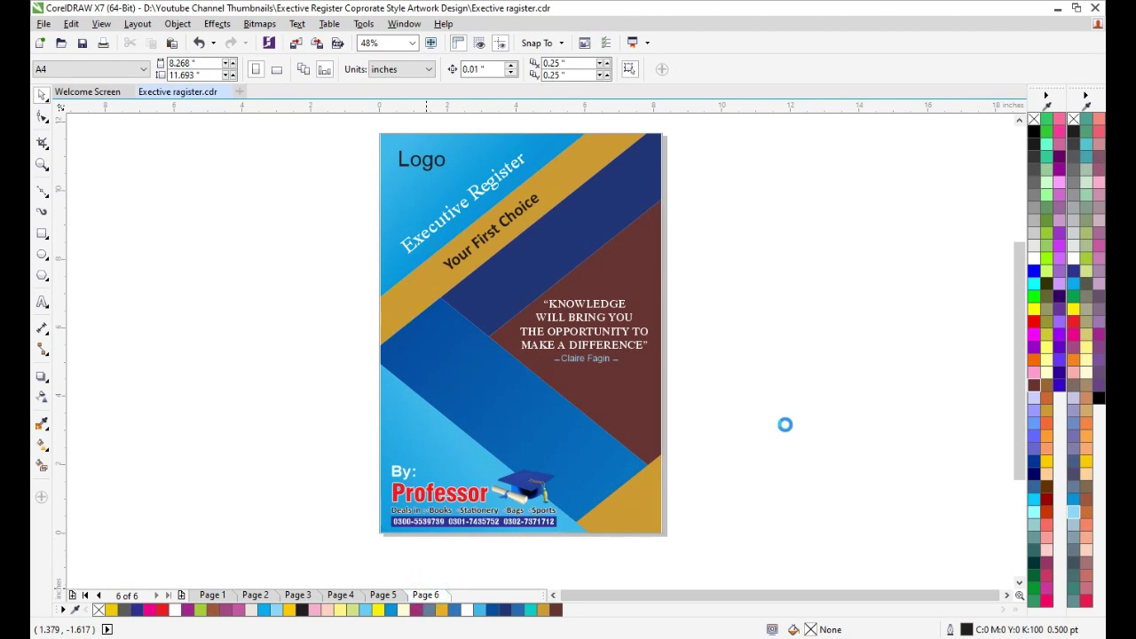
pyautogui.press('z')
pyautogui.moveTo(356, 539); pyautogui.dragTo(722, 124)
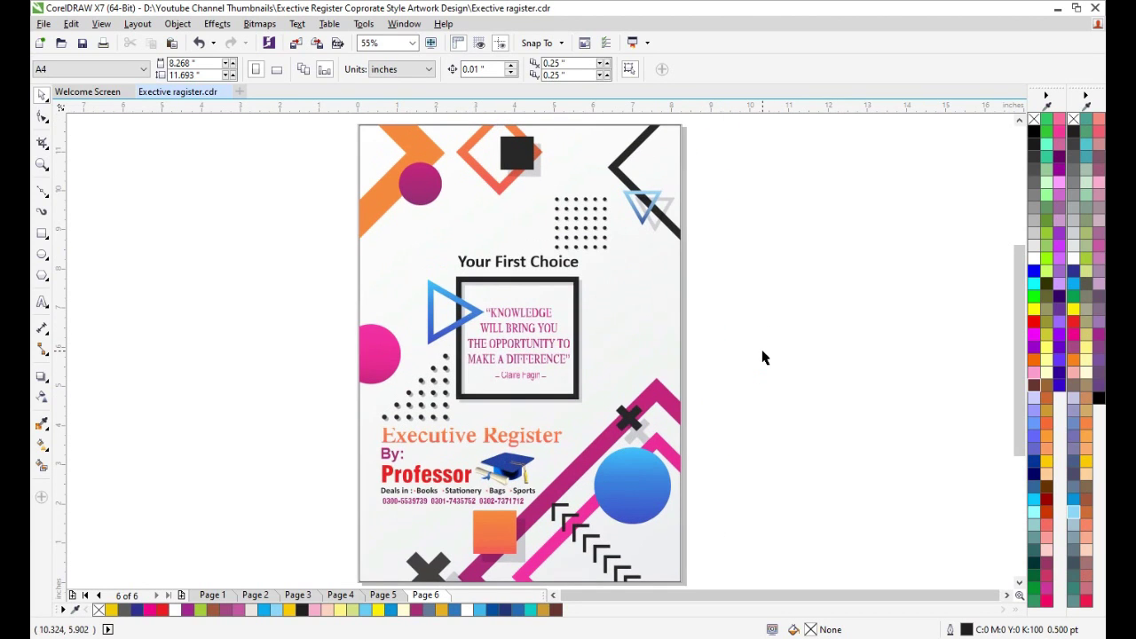
pyautogui.click(414, 450)
pyautogui.keyDown('ctrl'); pyautogui.click(550, 448); pyautogui.keyUp('ctrl')
pyautogui.moveTo(563, 446); pyautogui.dragTo(534, 449)
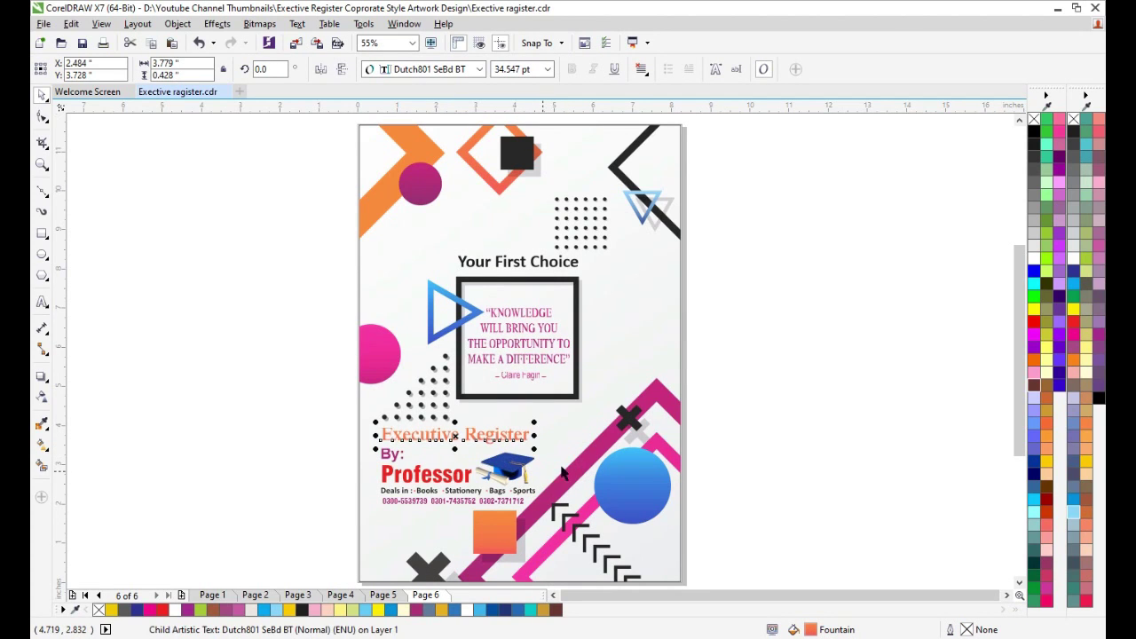
pyautogui.click(720, 355)
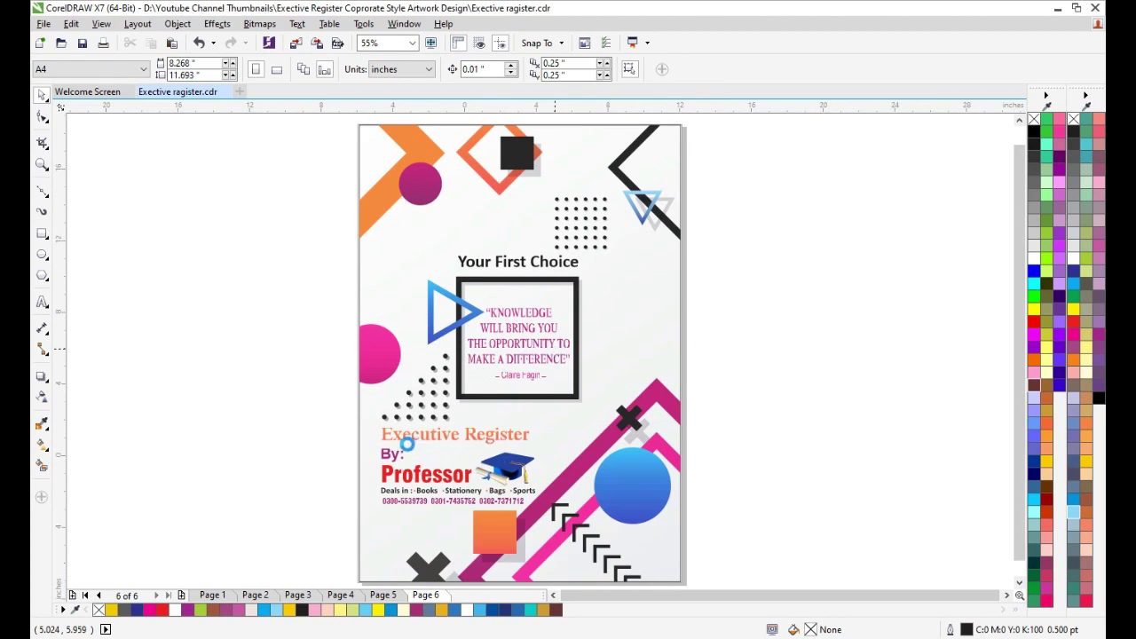
# Step: Centre the cover's background rectangle on the page and fill it with a light pinkish peach
pyautogui.scroll(-2, 555, 349)
pyautogui.moveTo(439, 473); pyautogui.dragTo(649, 232)
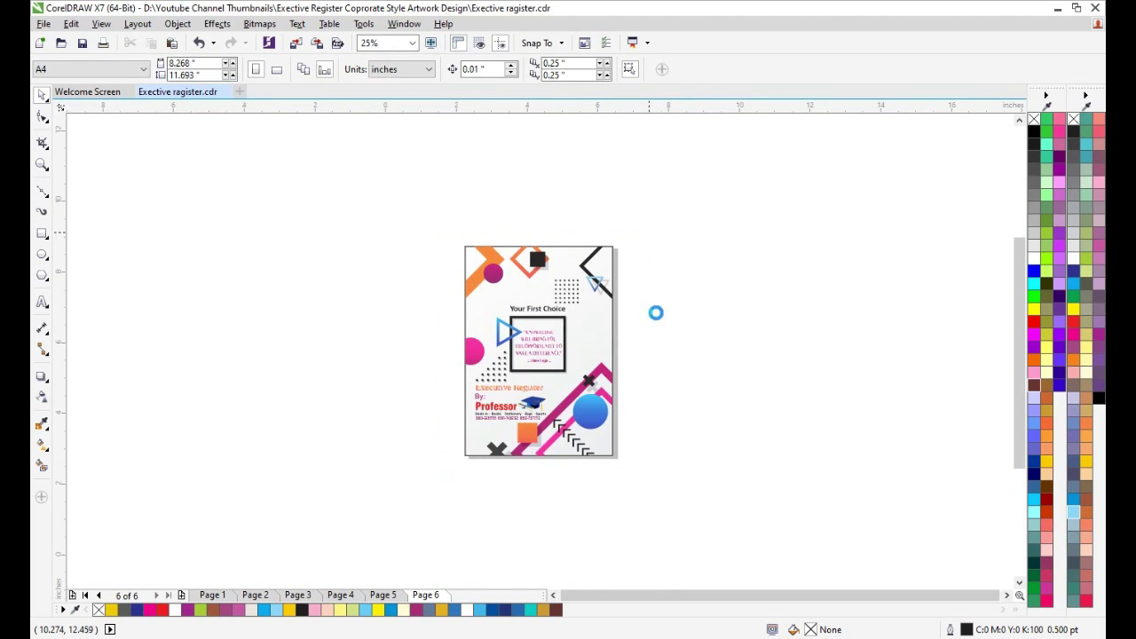
pyautogui.hotkey('shift', 'F4')
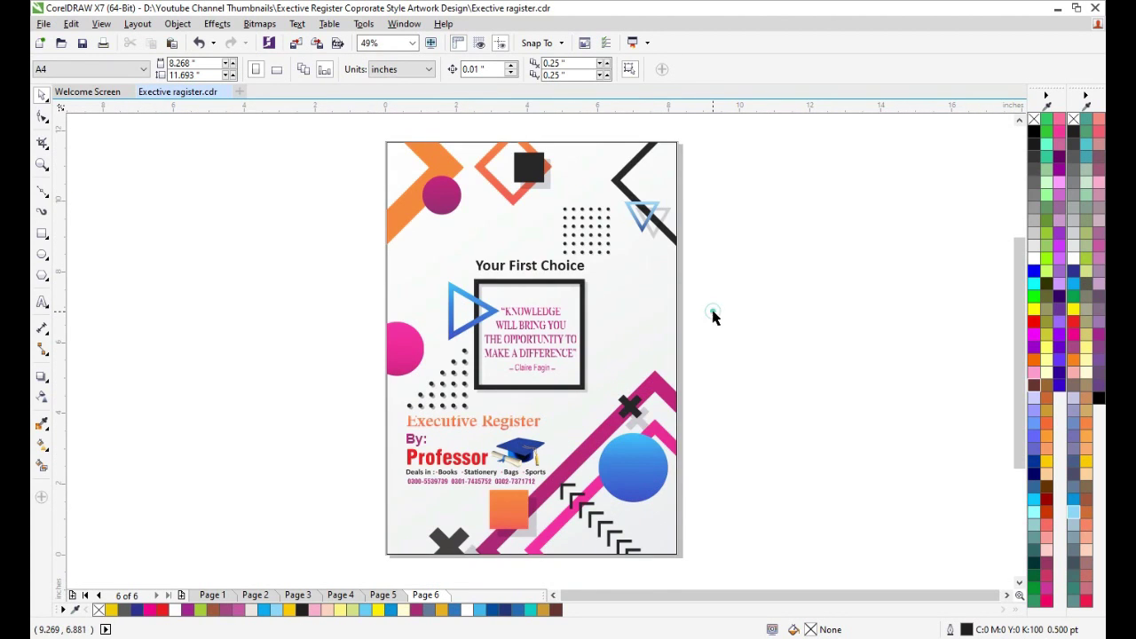
pyautogui.click(667, 307)
pyautogui.moveTo(639, 342); pyautogui.dragTo(719, 353)
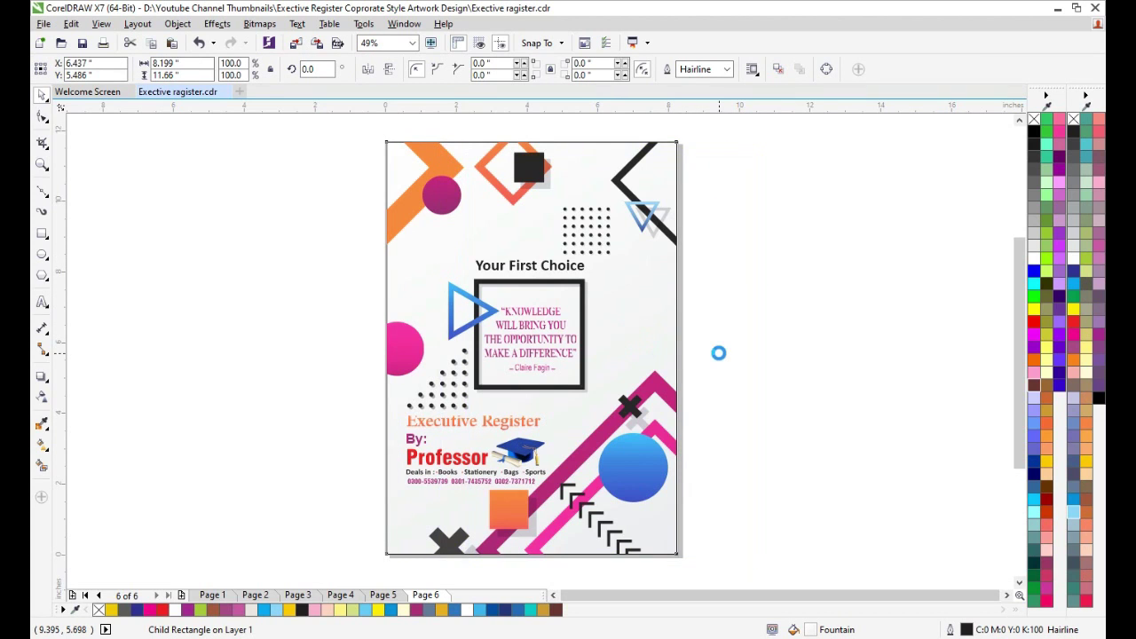
pyautogui.press('p')
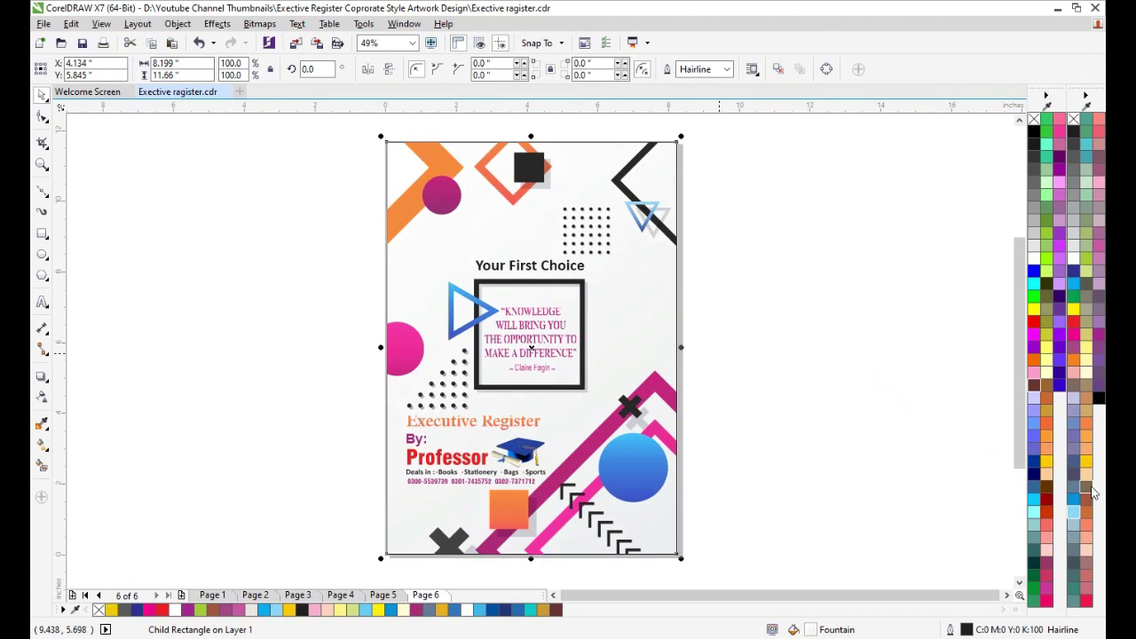
pyautogui.click(1087, 550)
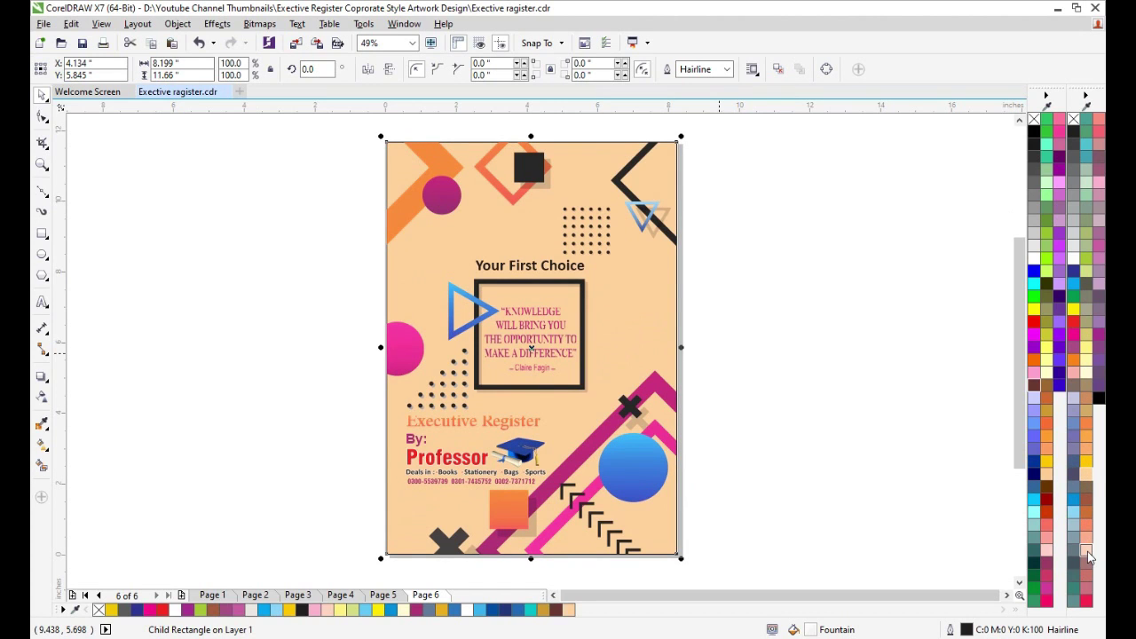
pyautogui.click(784, 380)
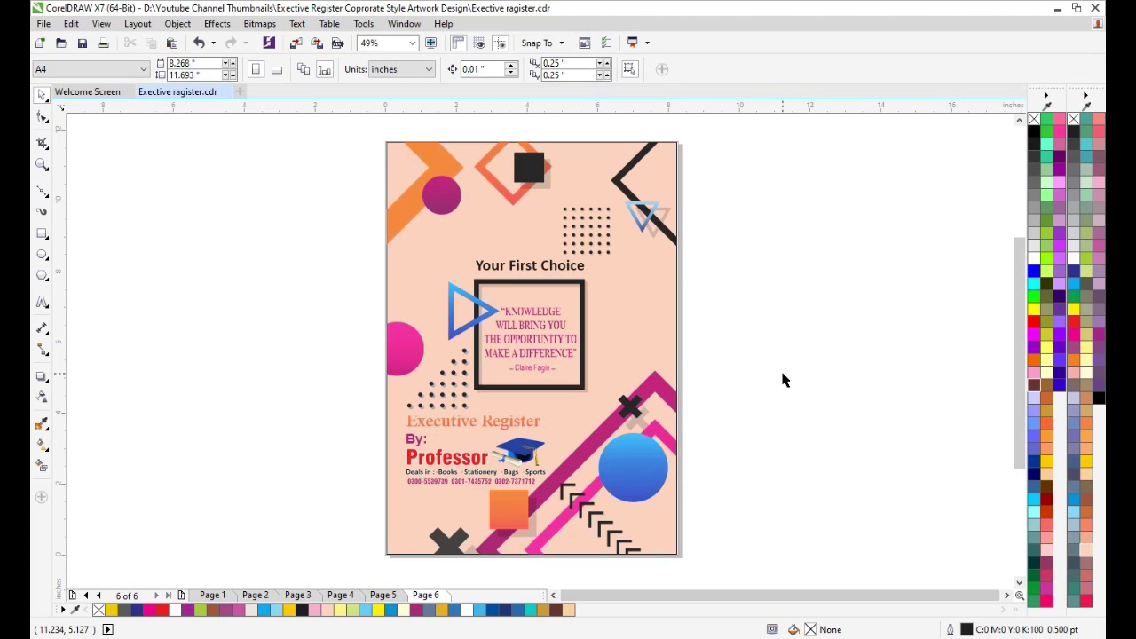